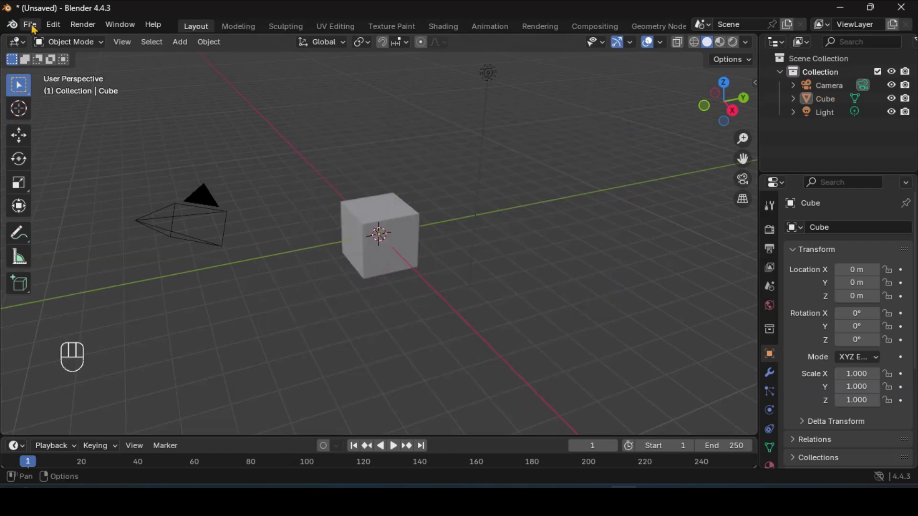
Step: Create a new project from the Video Editing template
click(30, 25)
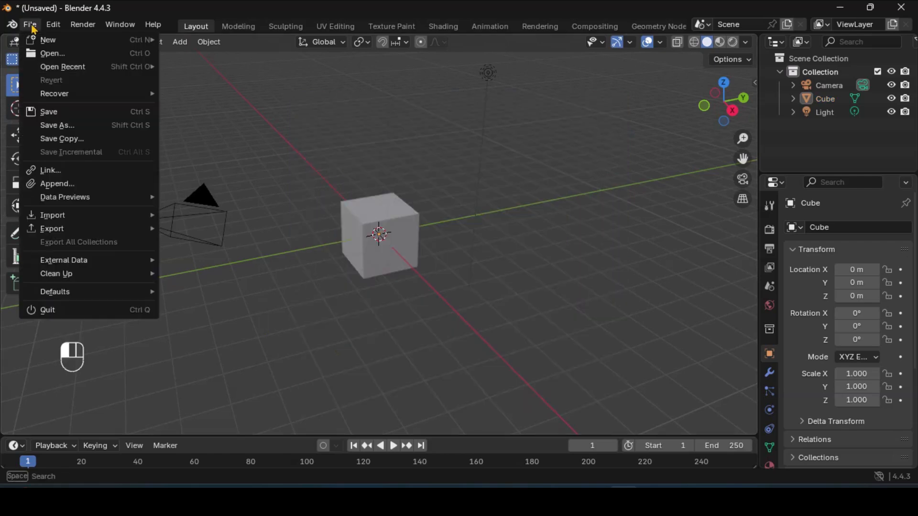
mouse_move(47, 40)
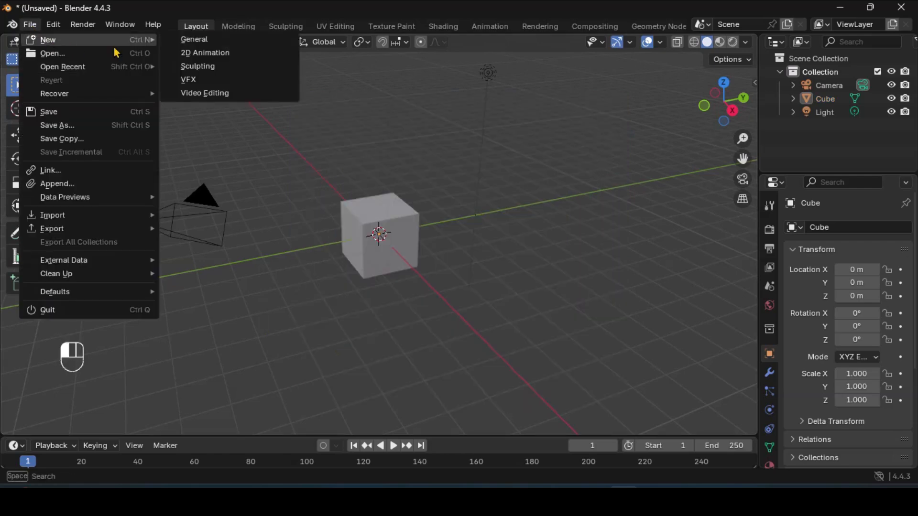
click(207, 94)
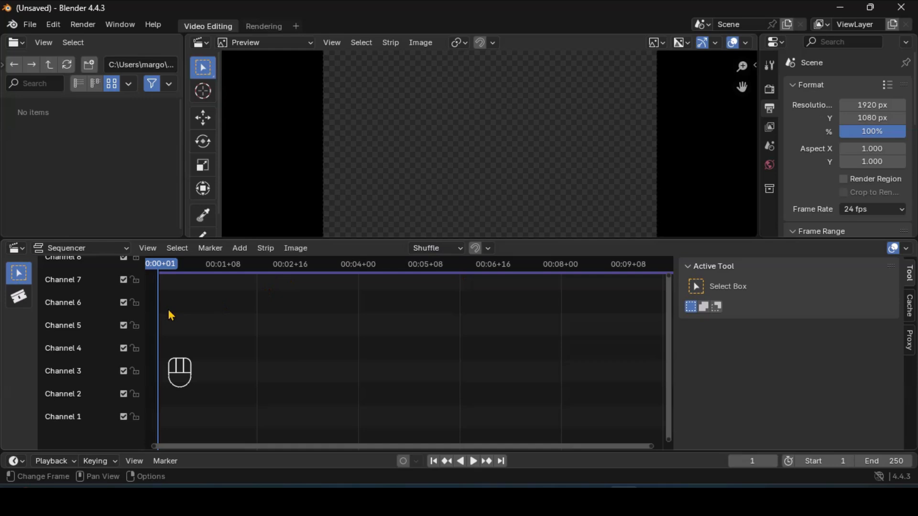
Step: Save the project as BlenderForTutorial.blend in the ForDemo folder
click(30, 23)
click(55, 125)
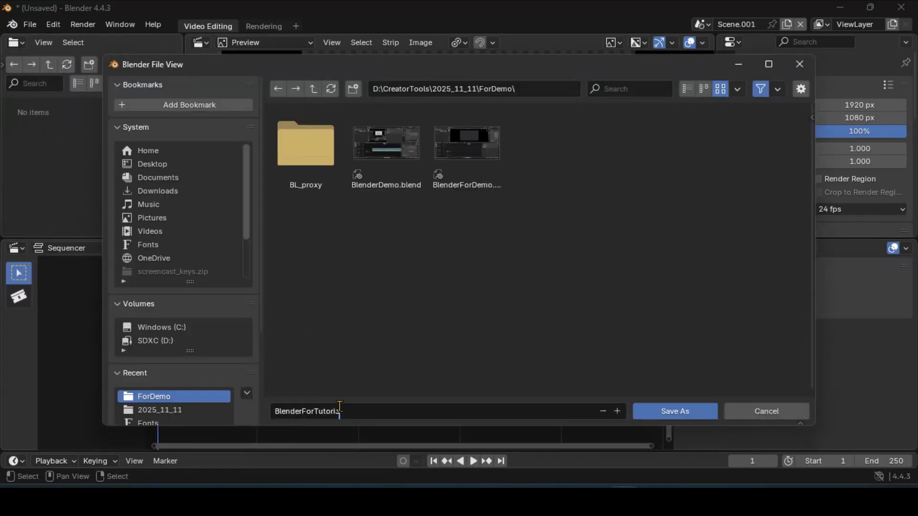
text(lenderForTutorial)
text(.blend)
key(Return)
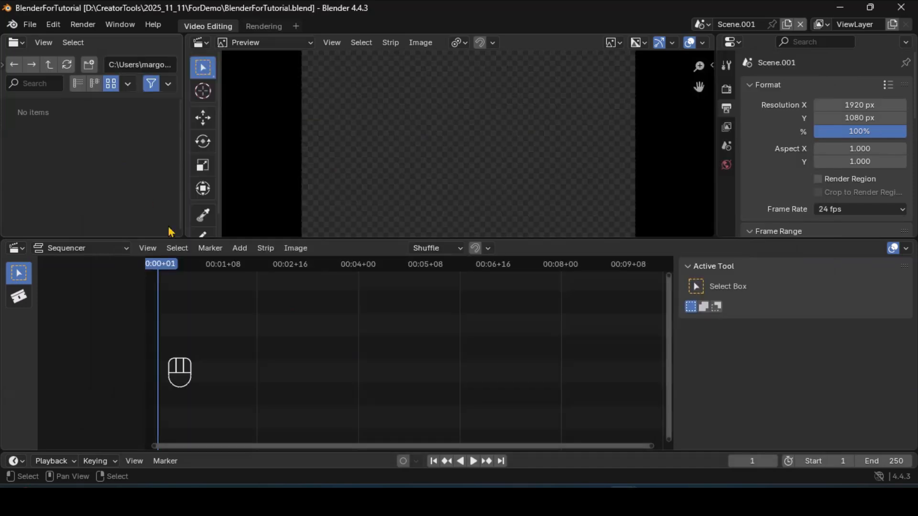
Step: Add the movie HelloBike2.mp4 with its sound to the sequencer
click(241, 249)
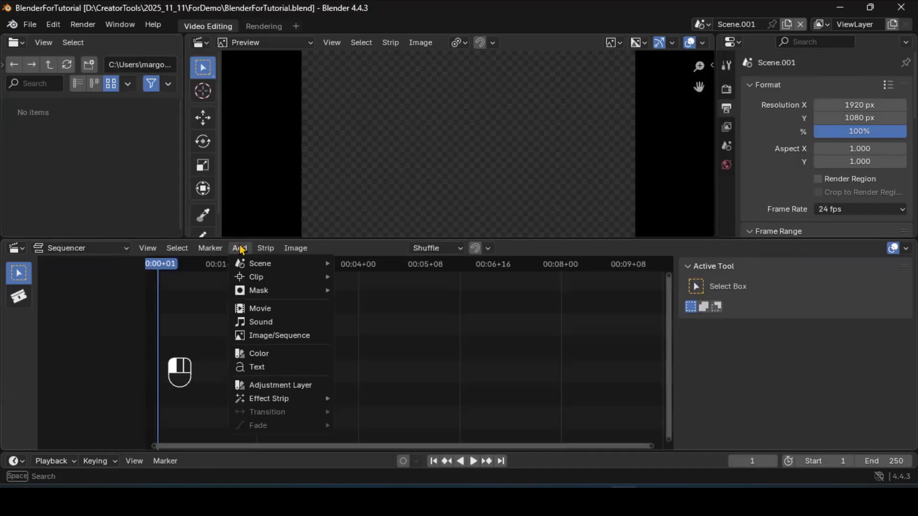
click(247, 310)
double_click(562, 147)
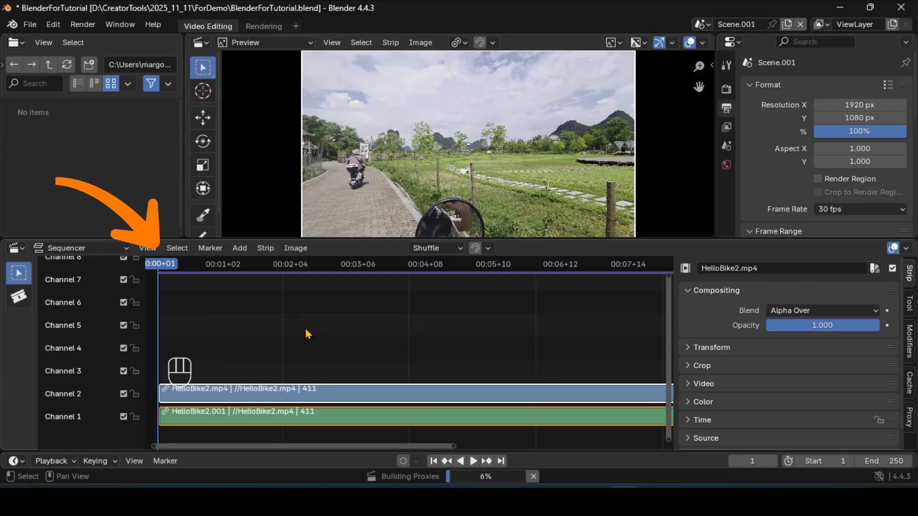
Step: Split the HelloBike2 video and sound strips together at frame 109 and delete the portion before the cut
key(Home)
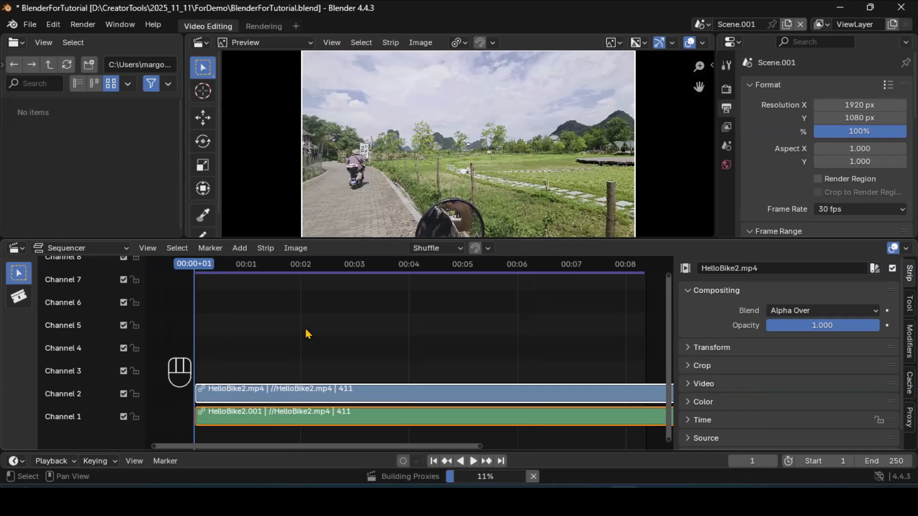
click(306, 330)
scroll(306, 330, down, 5)
scroll(606, 356, down, 6)
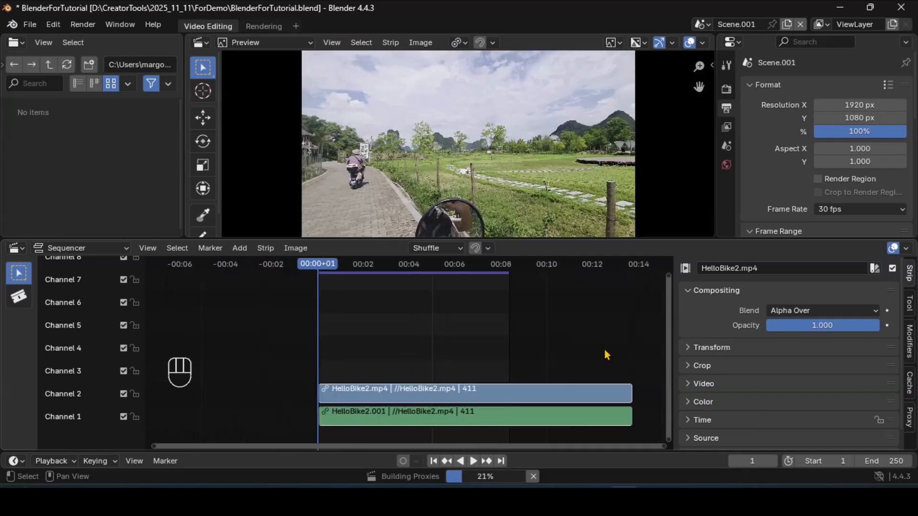
scroll(453, 355, down, 2)
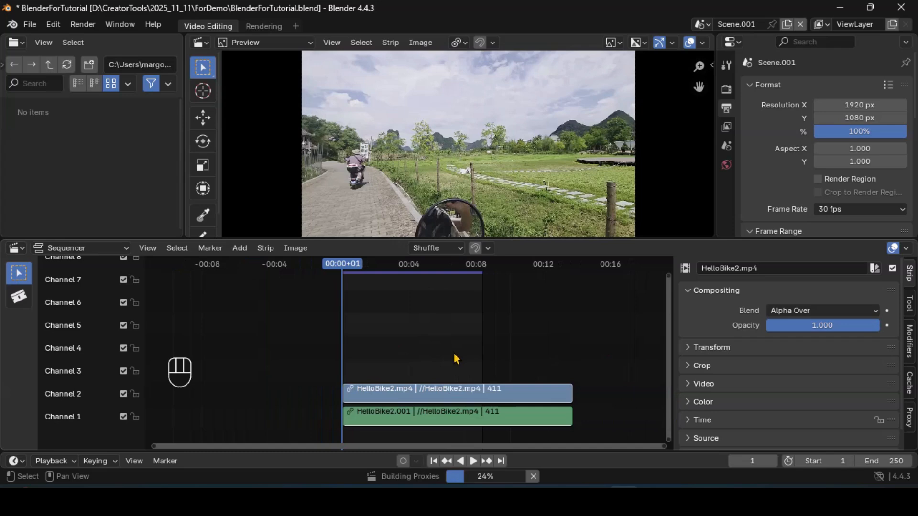
middle_drag(434, 353, 356, 353)
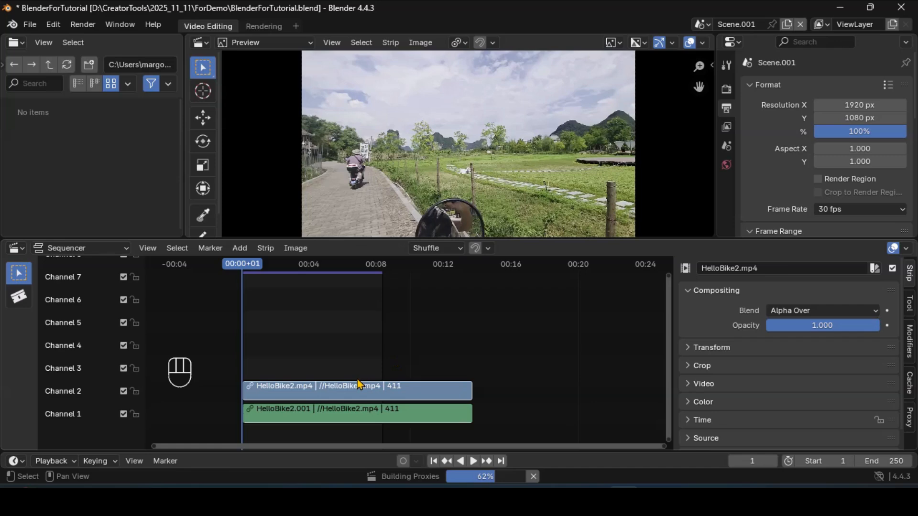
click(281, 265)
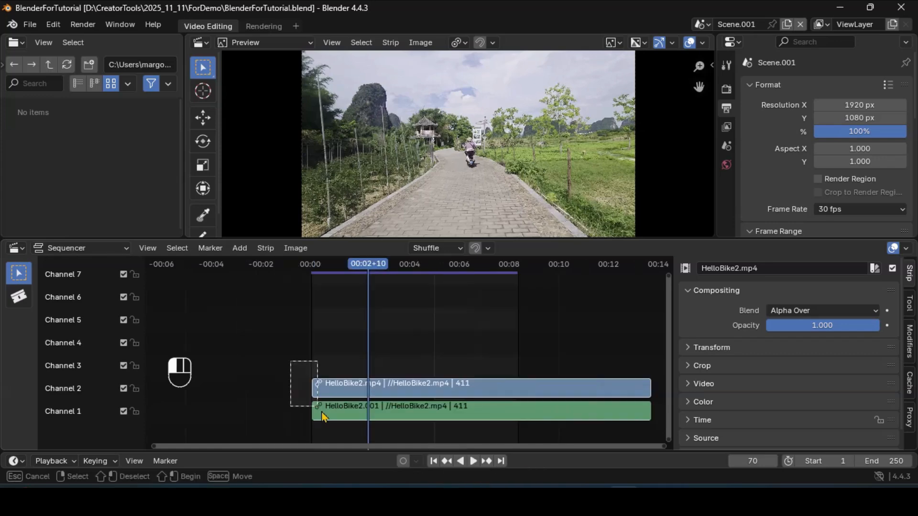
drag(290, 362, 335, 427)
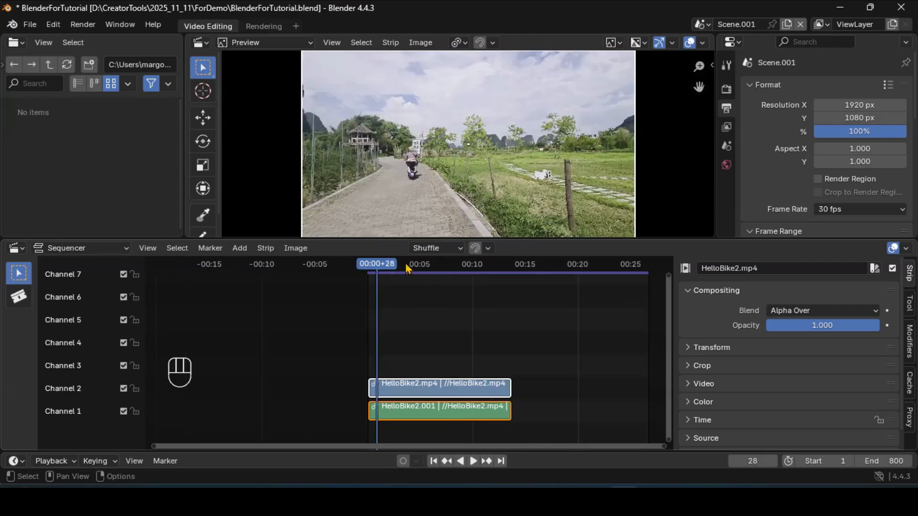
click(407, 267)
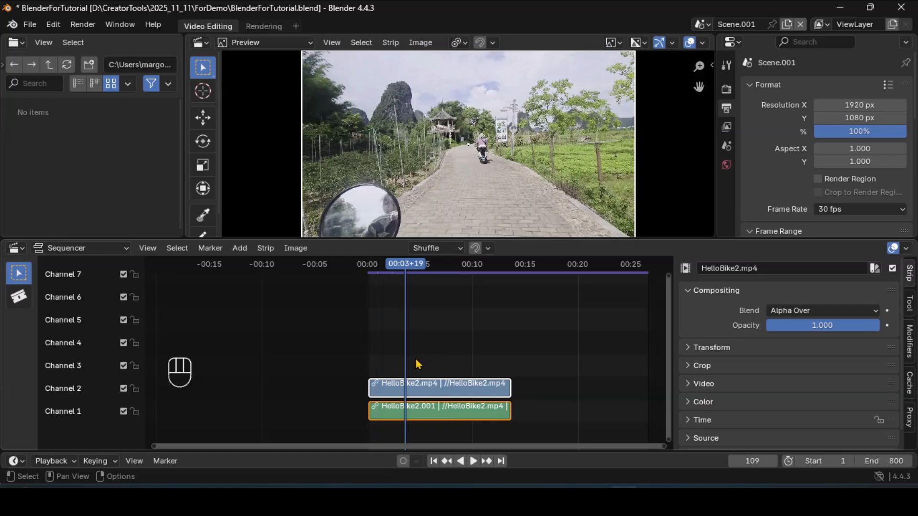
key(k)
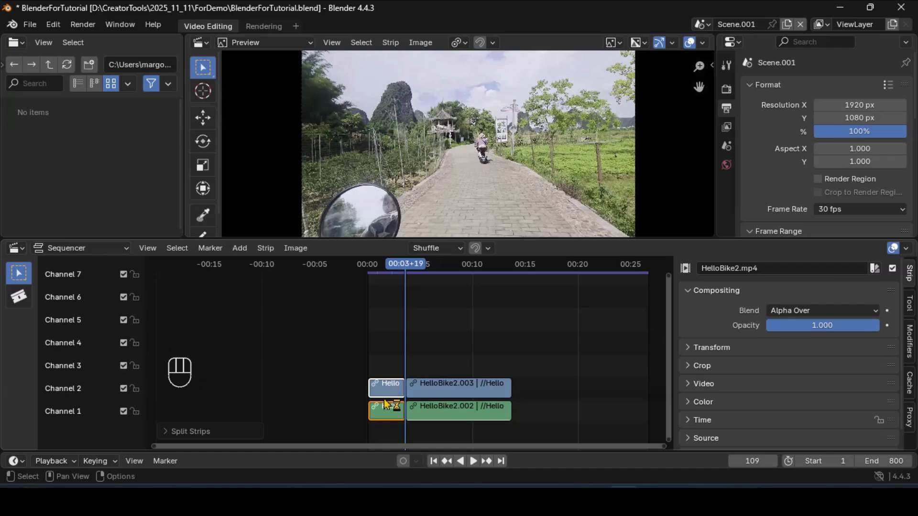
key(Delete)
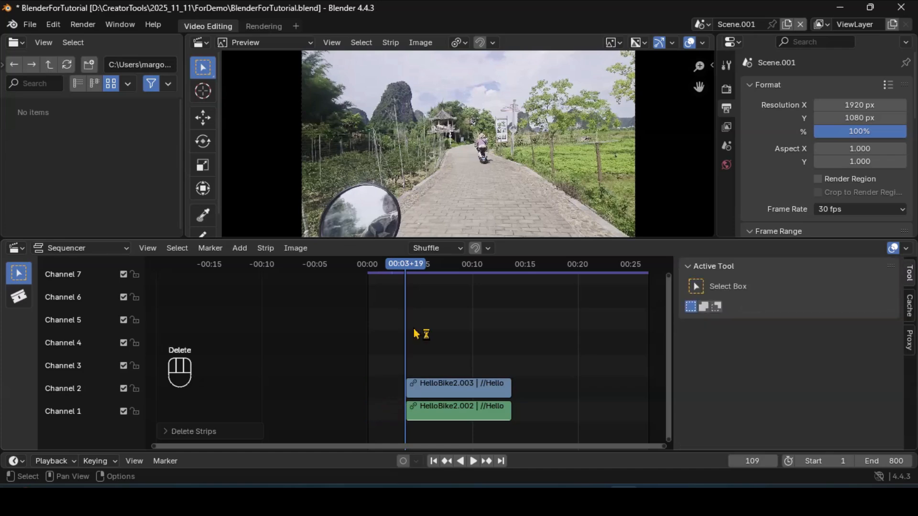
Step: Split the remaining video and sound strips at frame 315 and delete the portion after the cut
click(481, 267)
scroll(510, 334, up, 3)
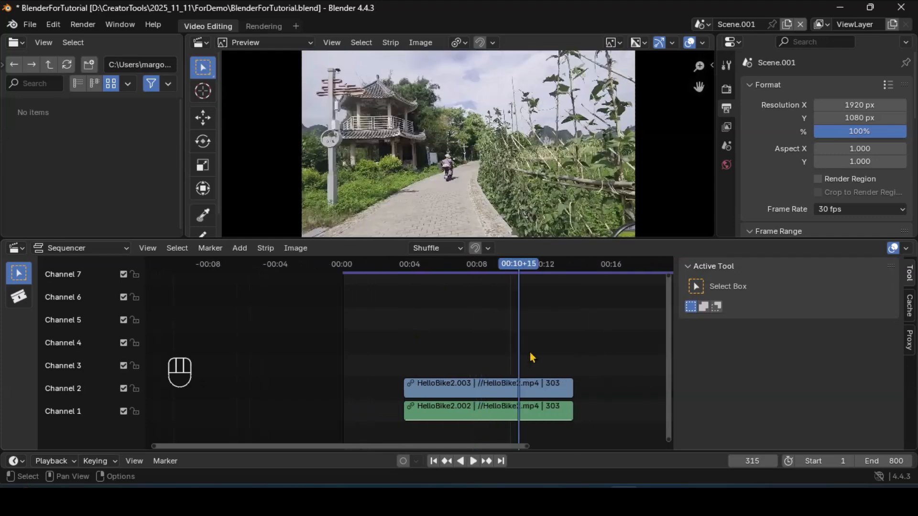
drag(538, 348, 495, 383)
key(k)
key(Delete)
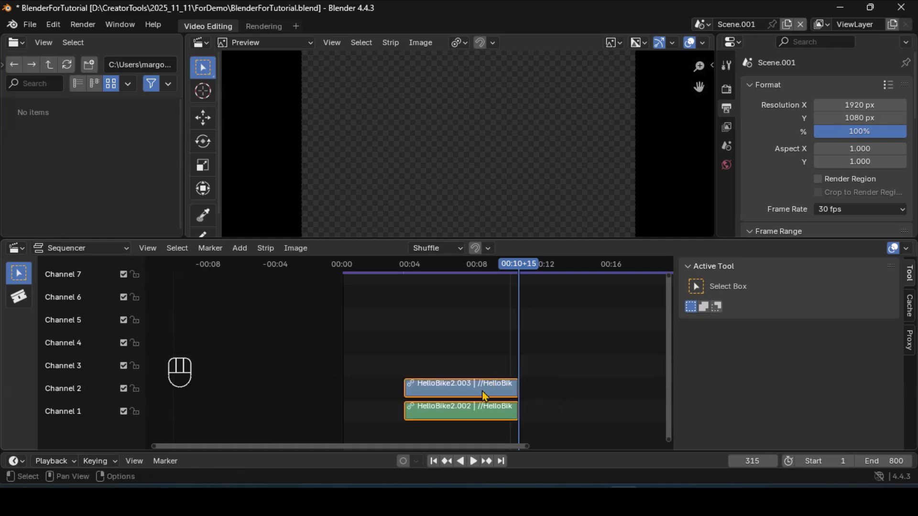
Step: Move the trimmed video and sound strips together so they start at frame 1, and save the project
key(g)
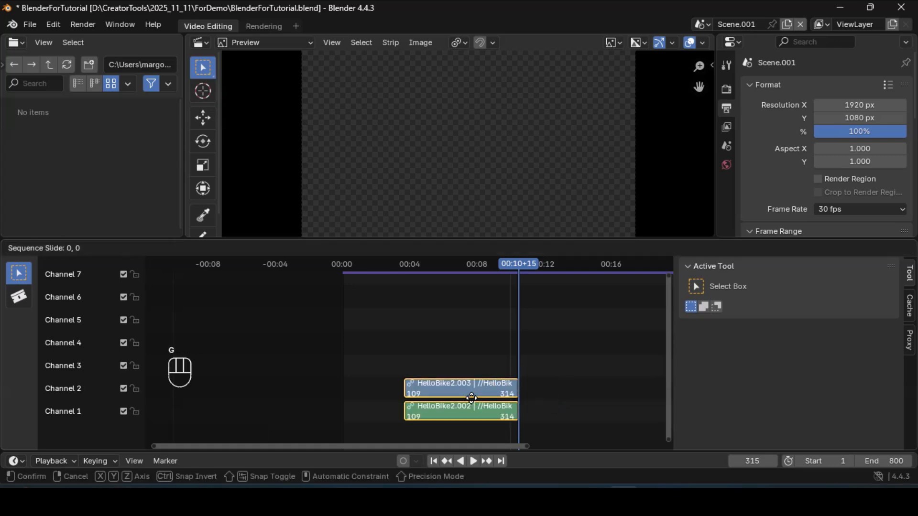
click(412, 408)
scroll(411, 407, up, 2)
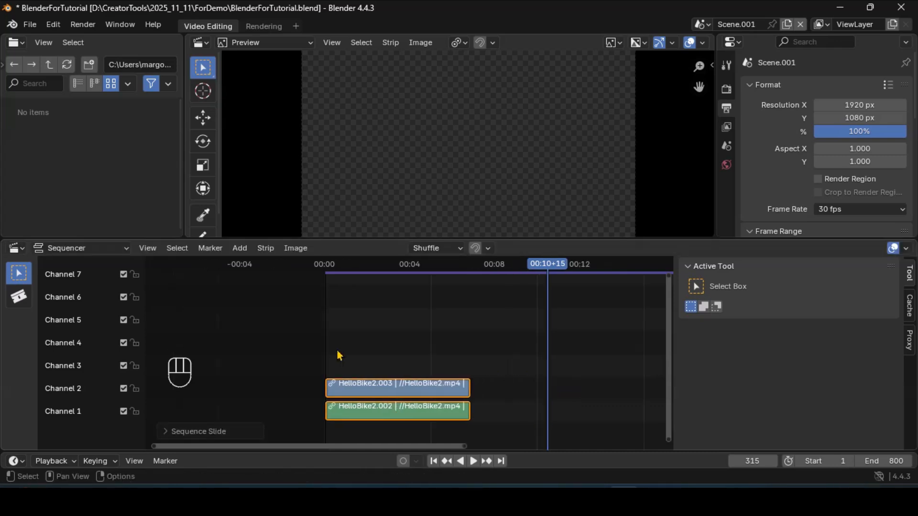
scroll(330, 368, up, 2)
key(g)
key(1)
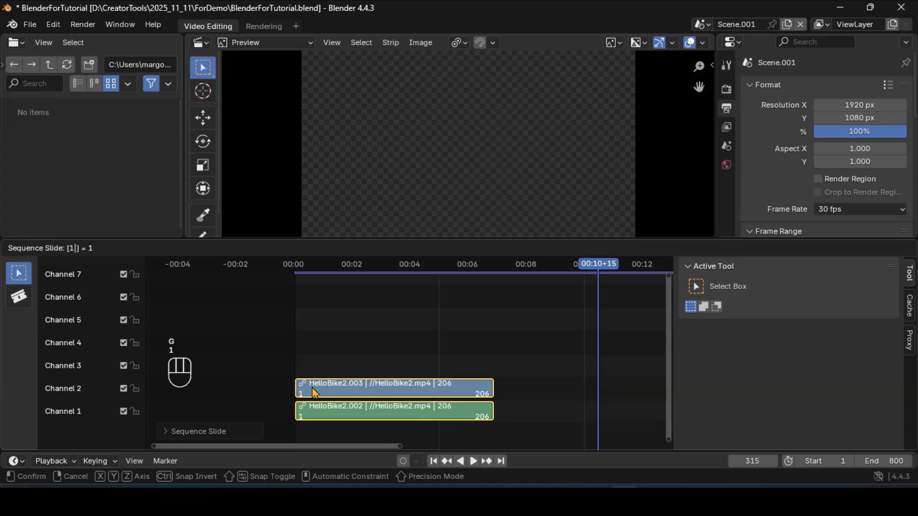
key(Return)
key(ctrl+s)
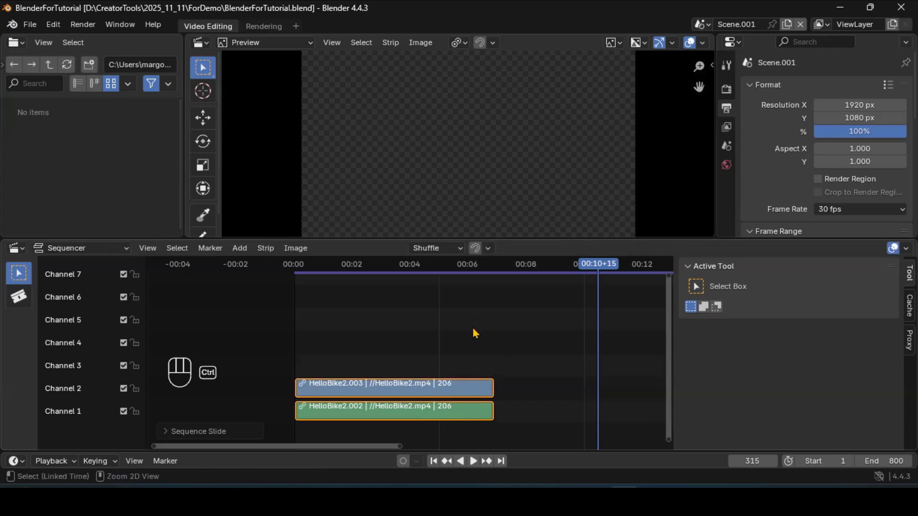
Step: Split the trimmed video and sound strips at frame 64
click(357, 266)
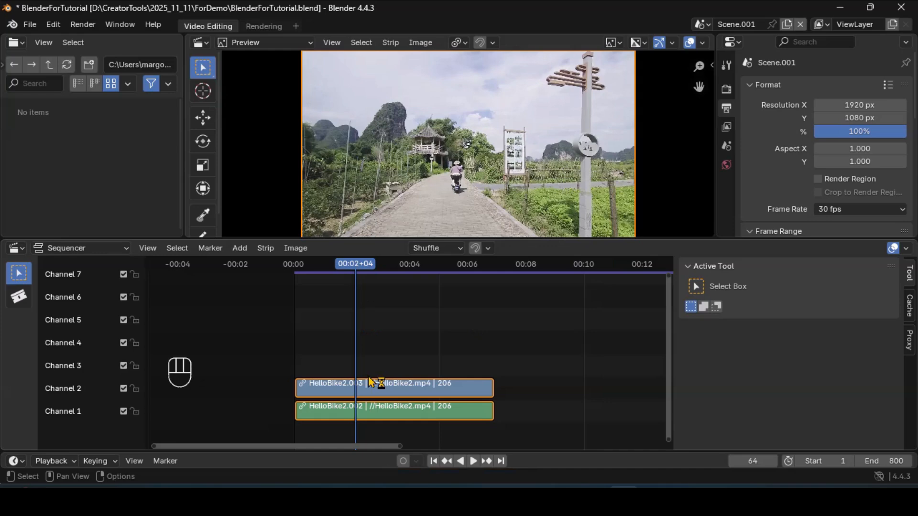
key(k)
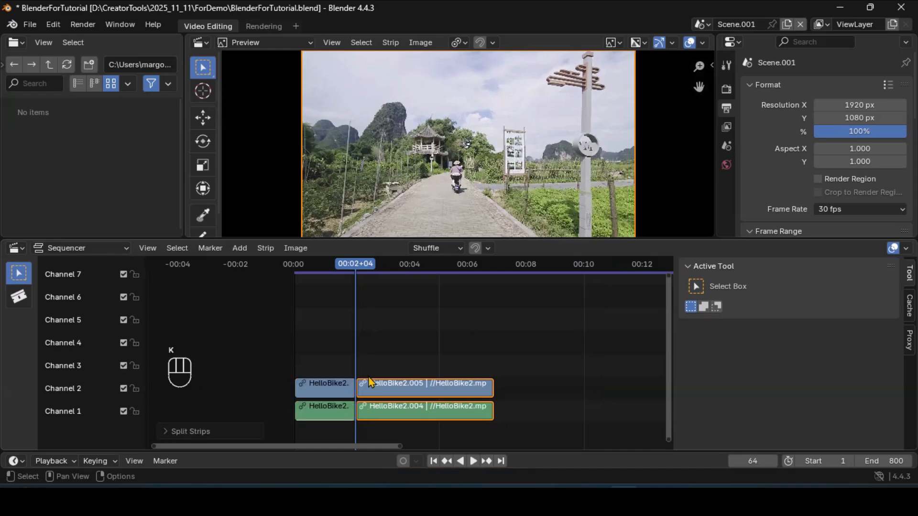
Step: Scale the first video segment to 1.7 in X and Y, previewing it at frame 31, and save the project
click(323, 272)
click(338, 395)
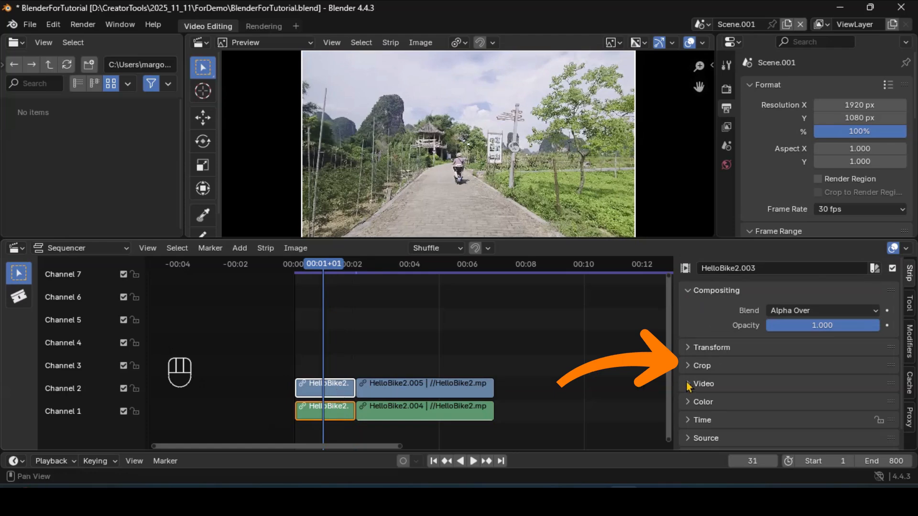
click(690, 348)
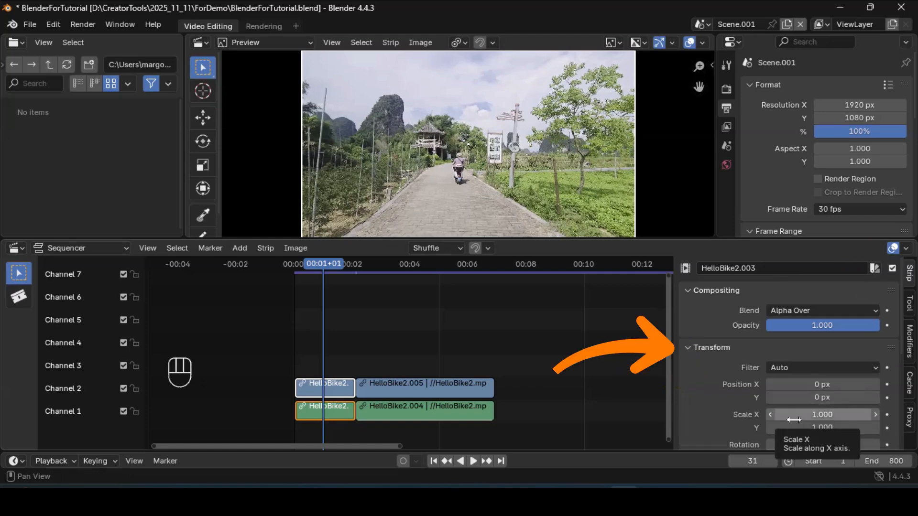
click(821, 413)
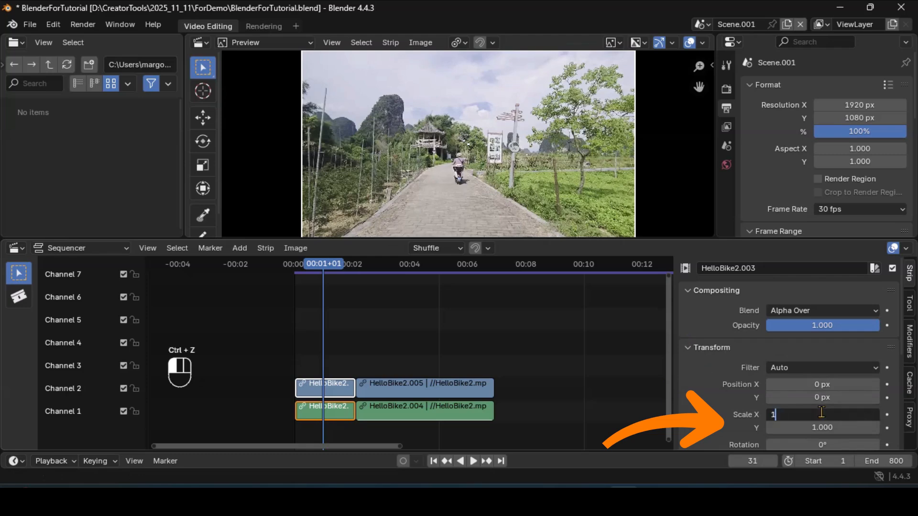
text(1.2)
key(Tab)
text(1.7)
key(Tab)
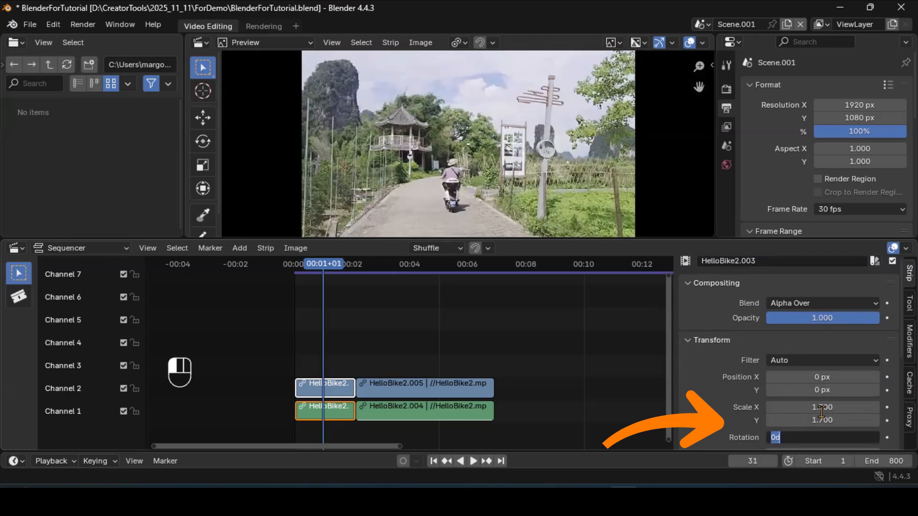
key(Return)
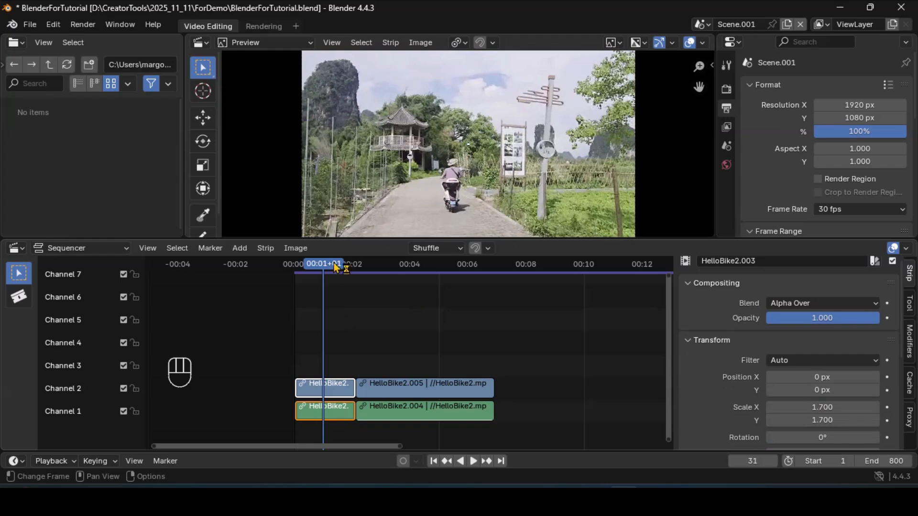
key(ctrl+s)
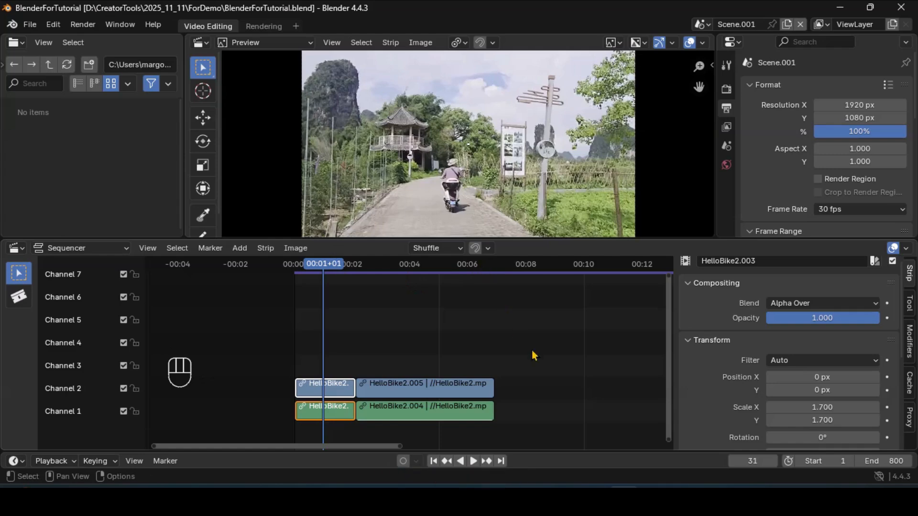
Step: Place the playhead at the end of the last strips, frame 207, and move it 20 frames back to frame 187
scroll(544, 363, up, 2)
ctrl+scroll(498, 350, down, 5)
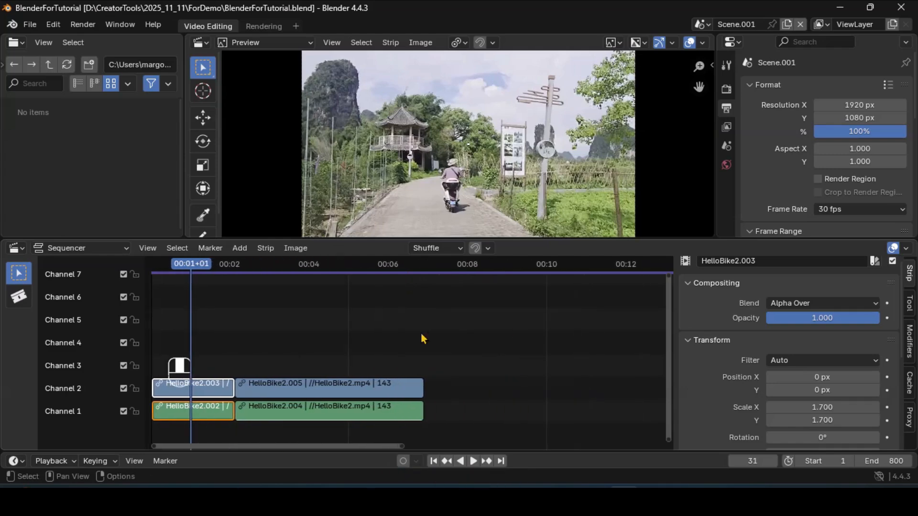
scroll(426, 335, up, 3)
scroll(430, 328, up, 1)
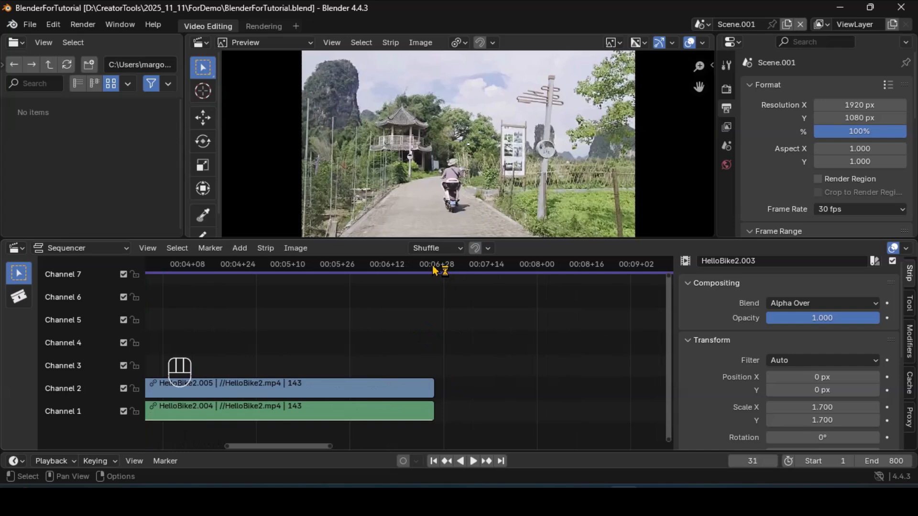
click(432, 265)
key(Right)
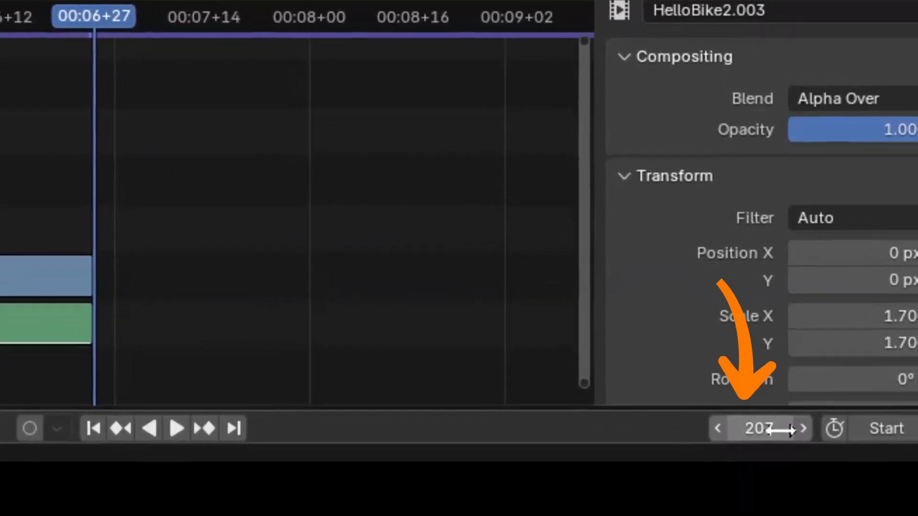
click(776, 442)
click(778, 443)
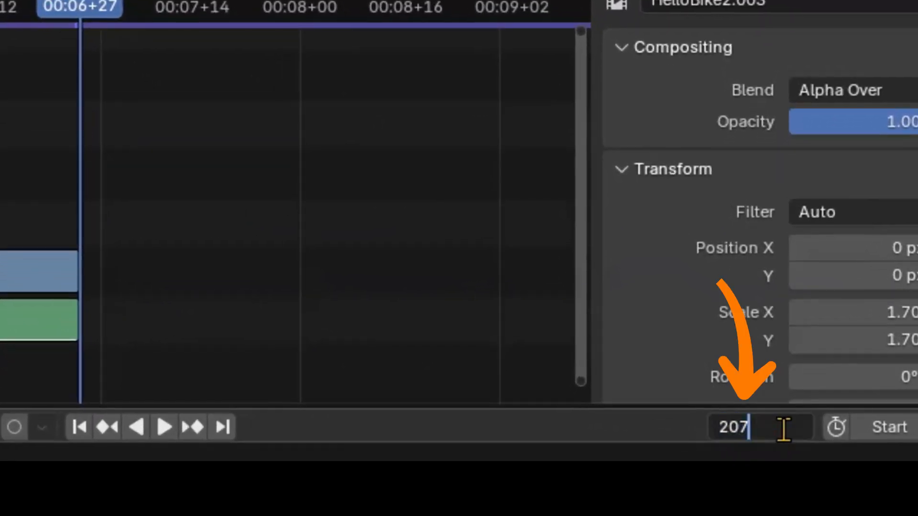
text(-20)
key(Return)
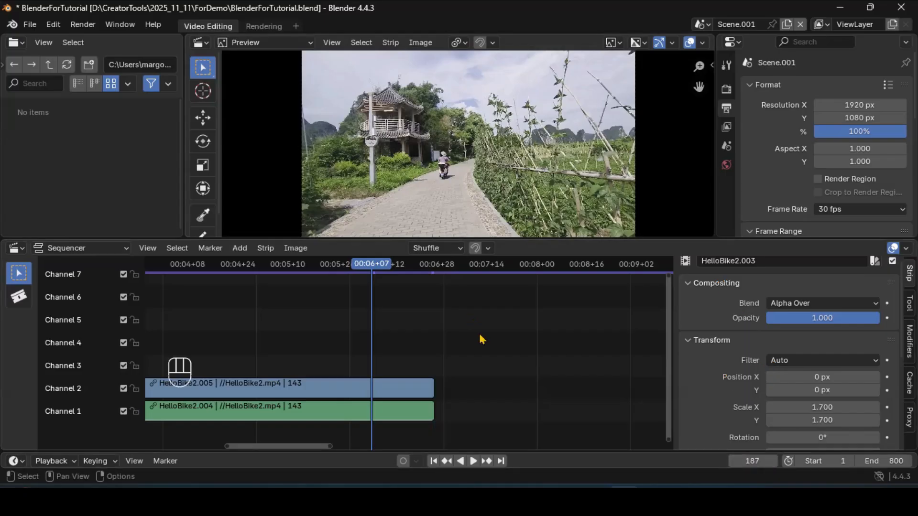
Step: Add the HelloWorld.mp4 movie at frame 187, overlapping the end of the last bike segment
click(239, 248)
click(255, 308)
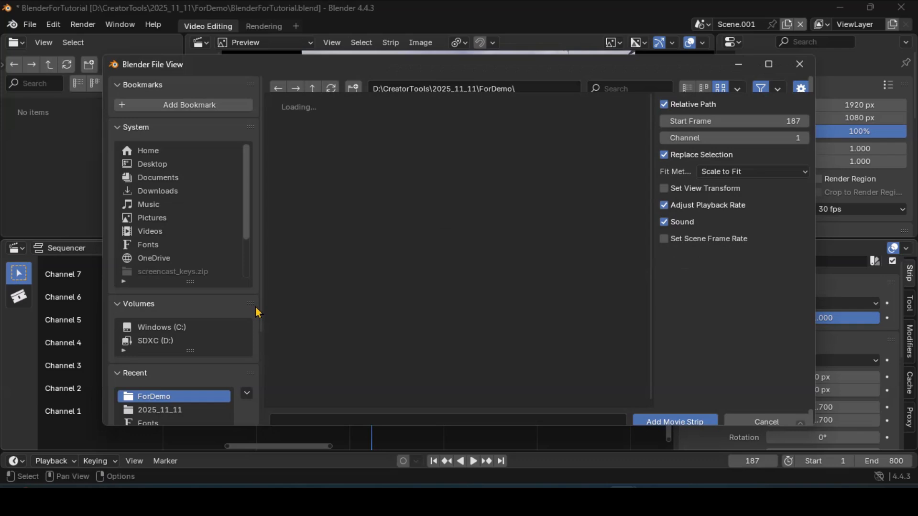
double_click(296, 244)
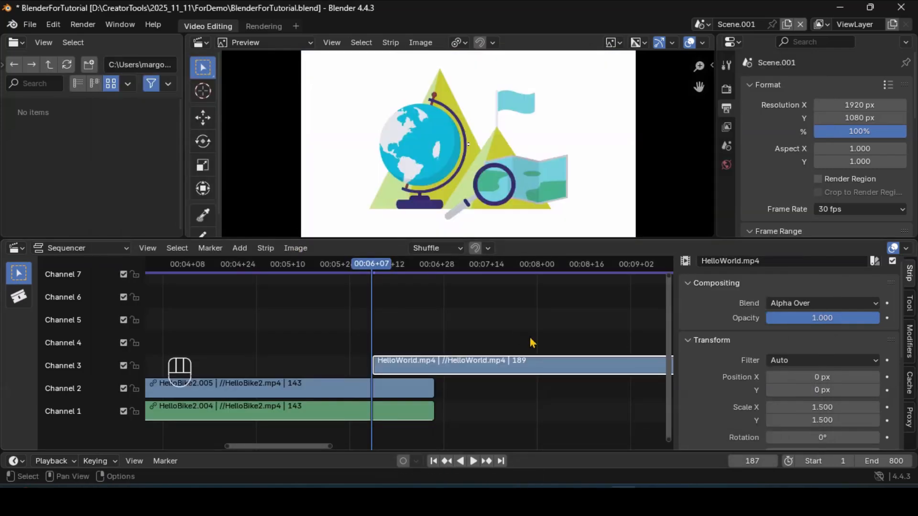
Step: Add a Wipe transition between the second bike video strip and the HelloWorld strip, and save the project
click(327, 390)
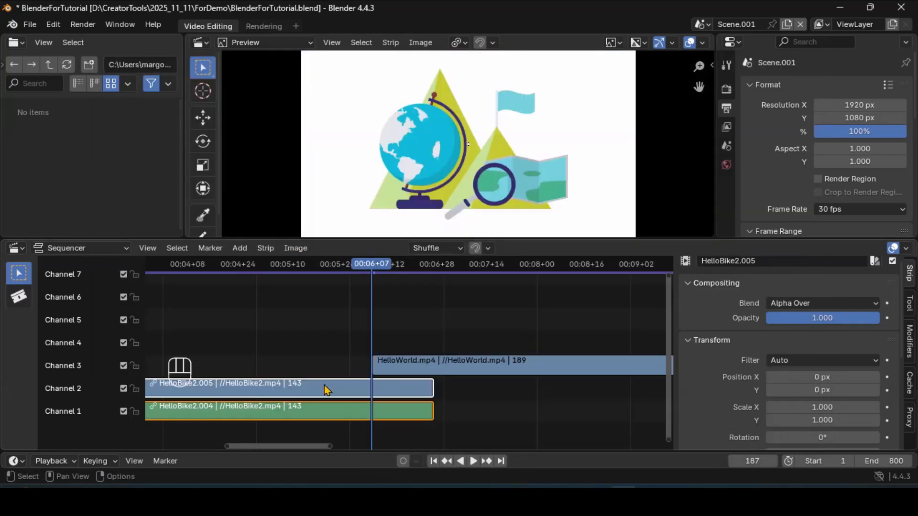
shift+click(453, 368)
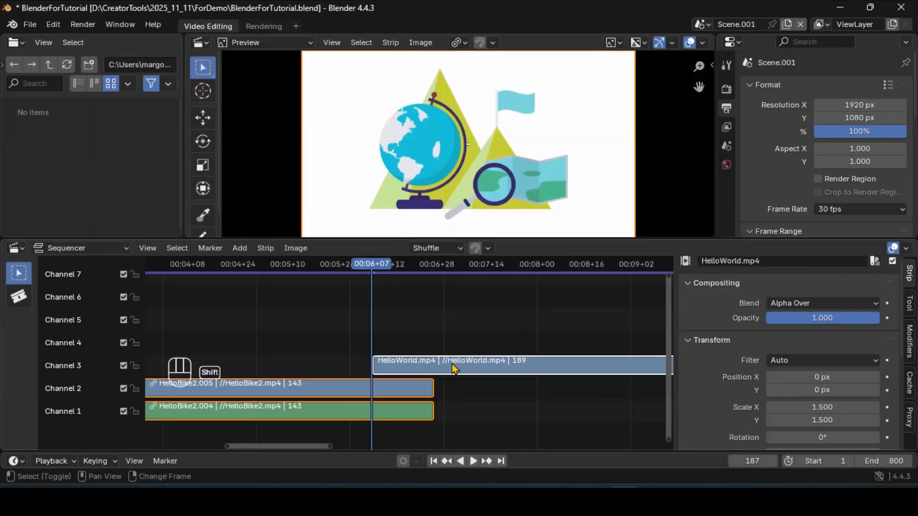
click(245, 250)
mouse_move(289, 414)
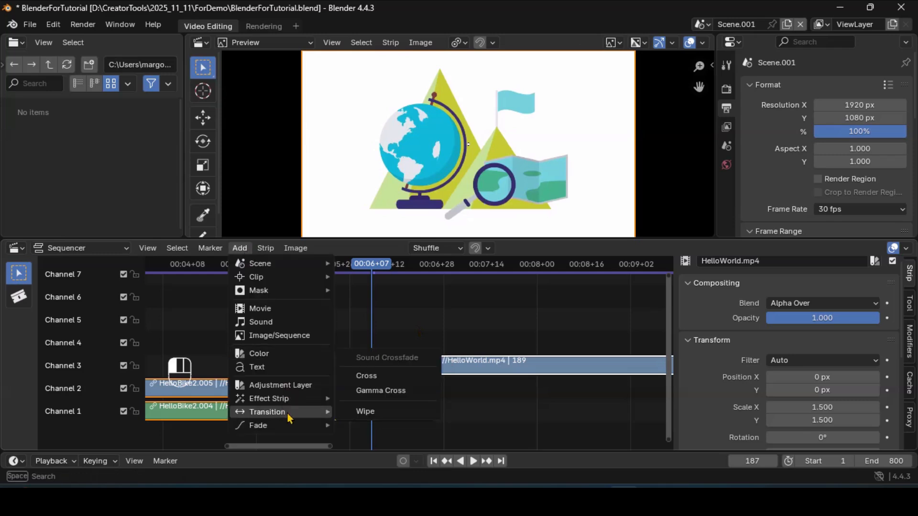
click(351, 413)
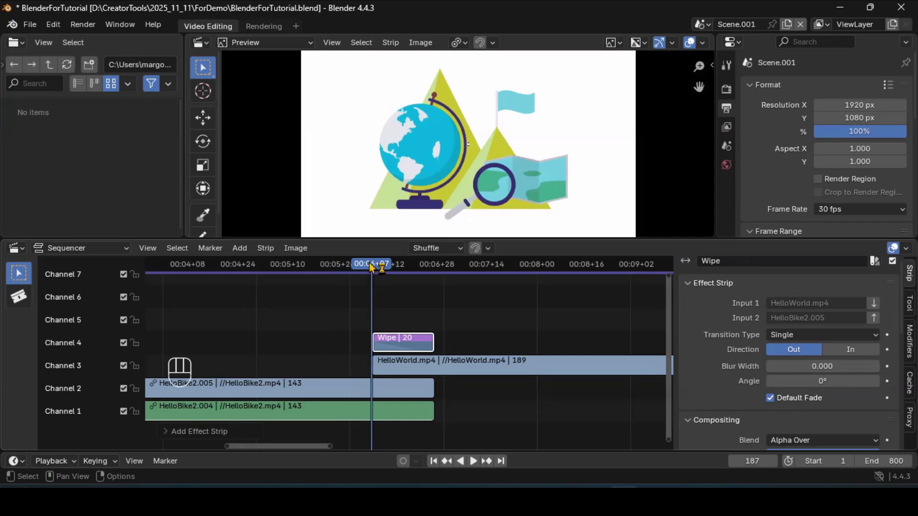
key(ctrl+s)
Step: Play the wipe transition up to frame 196 and set its angle to 90°
key(space)
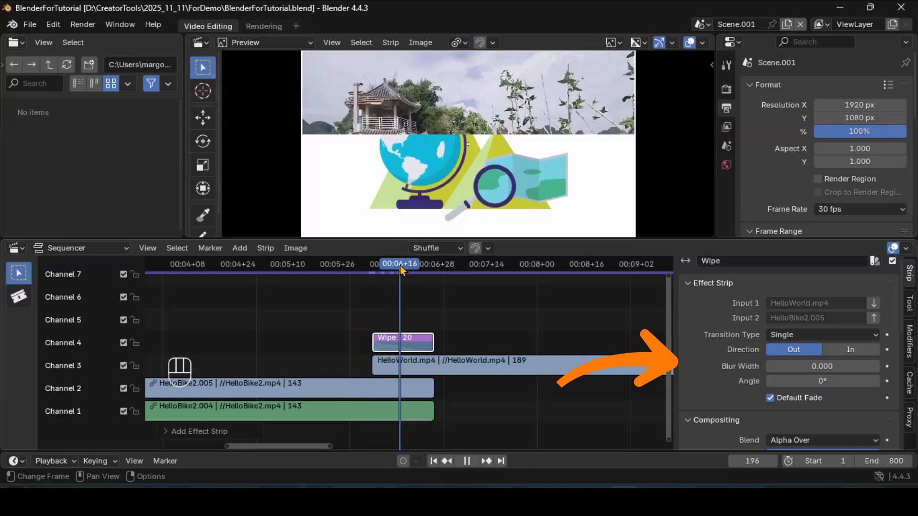
key(space)
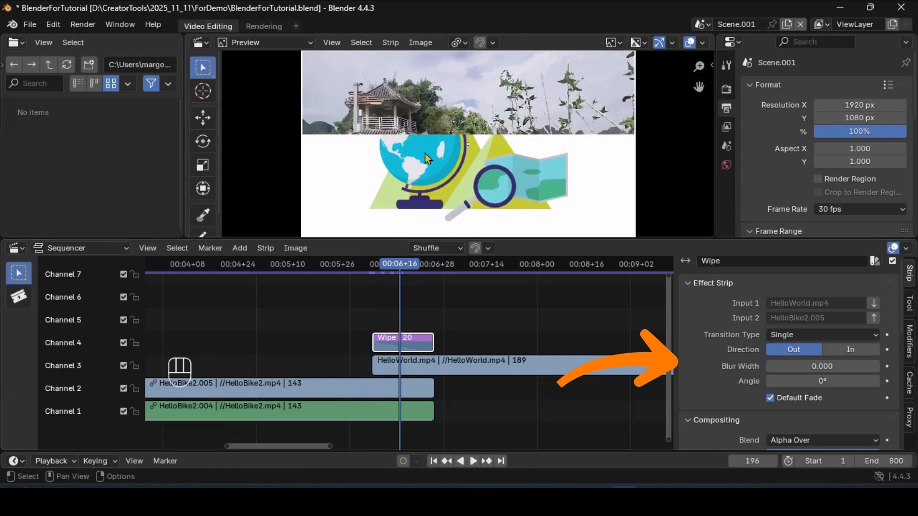
click(821, 381)
text(90)
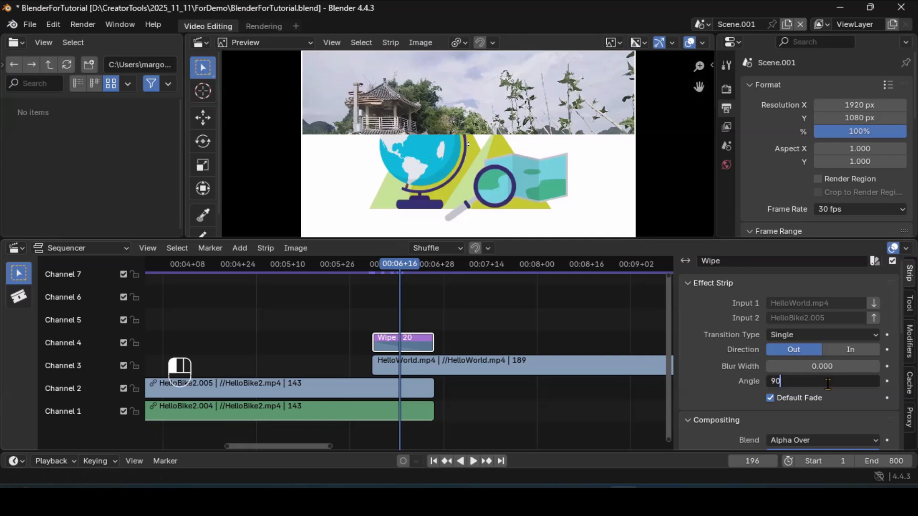
key(Return)
Step: Add a text strip reading "Travel is Fun" at frame 64, the cut between the two bike segments
scroll(301, 318, down, 7)
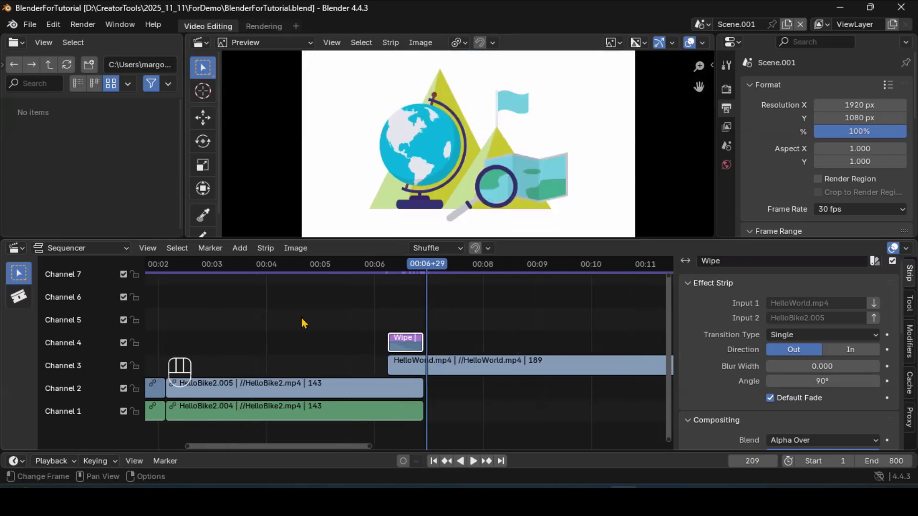
middle_drag(220, 297, 274, 265)
click(266, 266)
scroll(375, 307, up, 5)
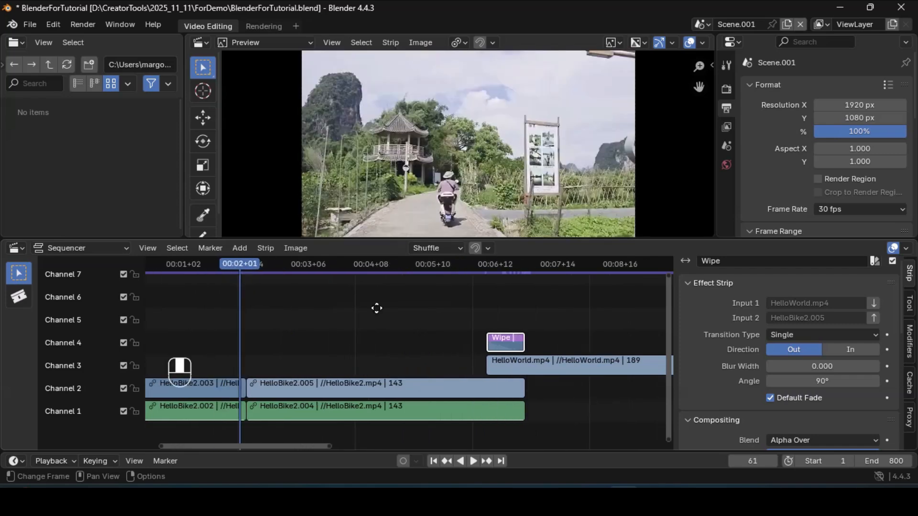
key(Right)
key(Right)
key(Right)
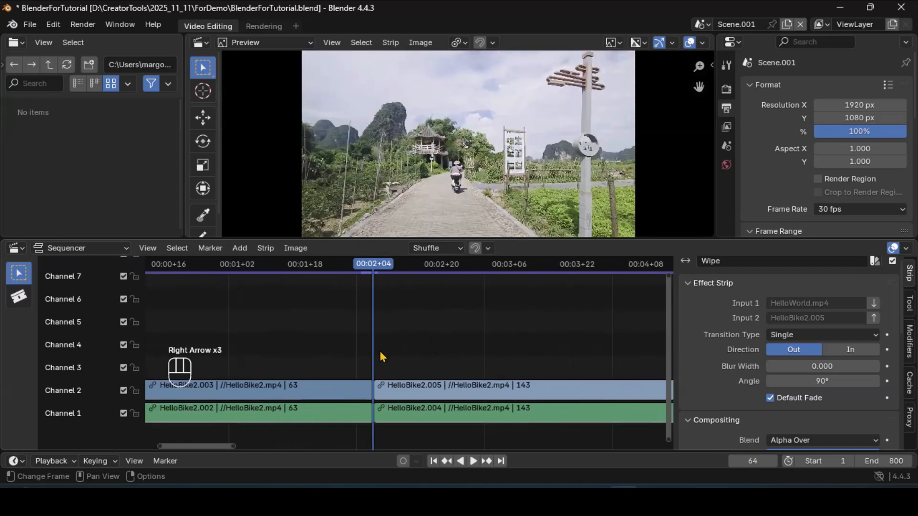
click(246, 249)
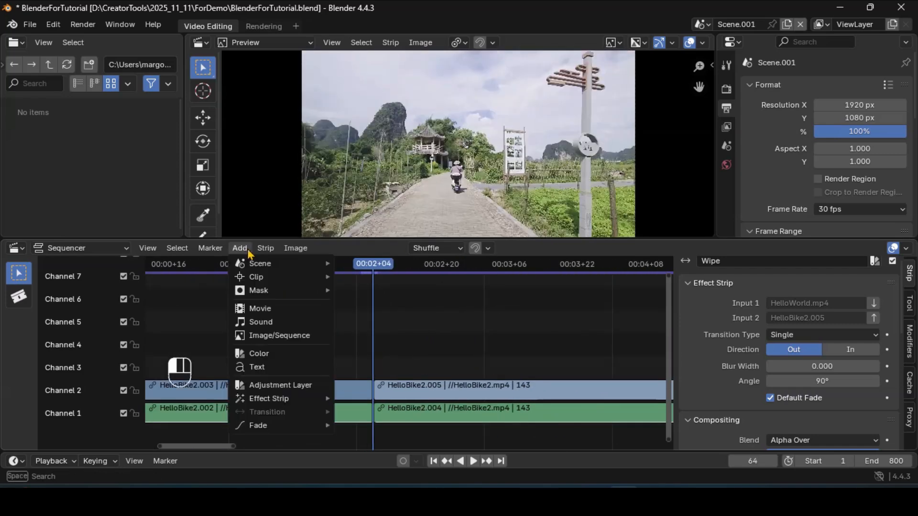
click(258, 367)
click(741, 305)
text(Travel is Fun)
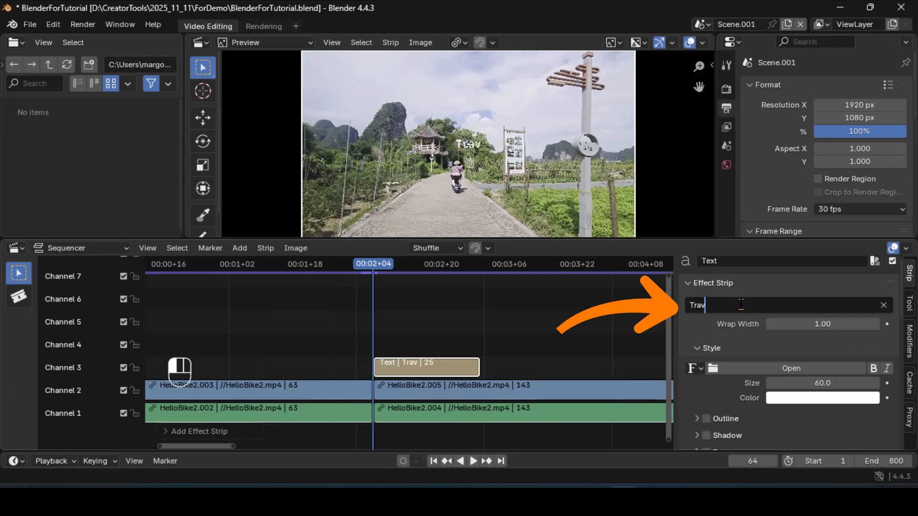
key(Tab)
Step: Set the title's font to Microsoft Sans Serif Regular and its size to 200
click(788, 373)
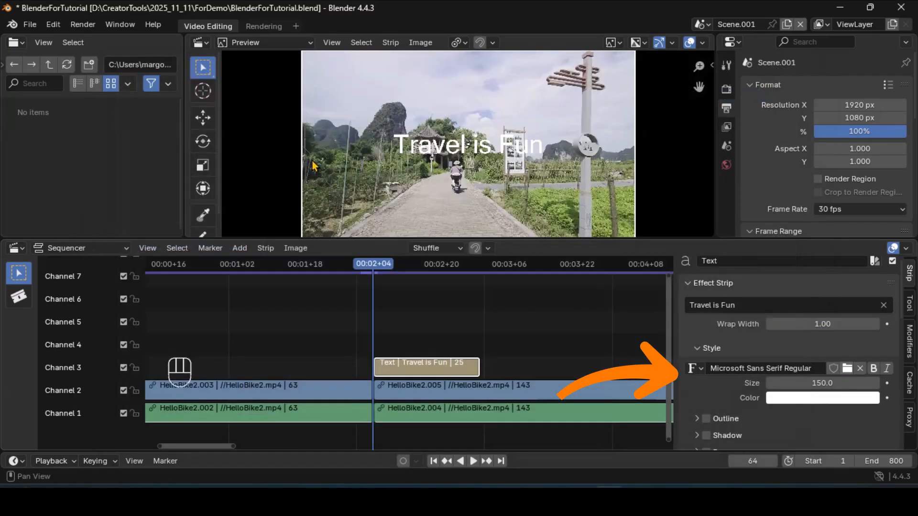
double_click(817, 383)
text(200)
click(822, 422)
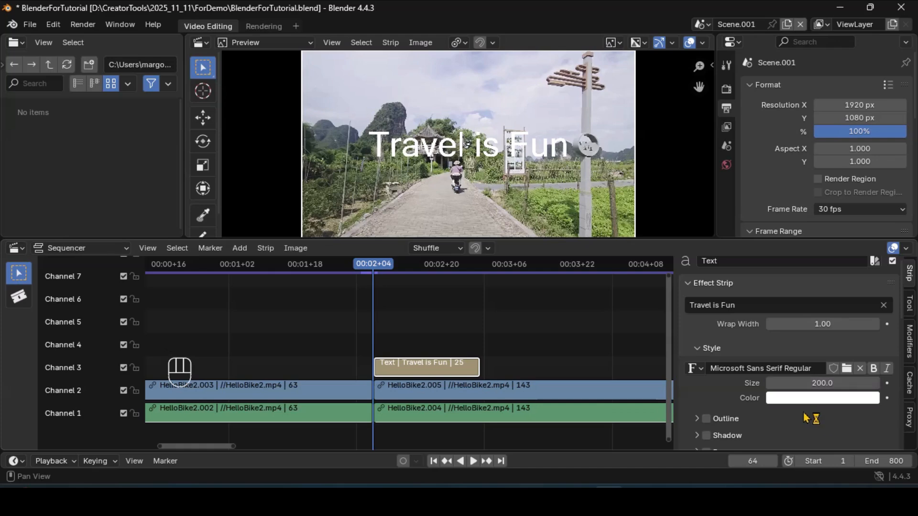
Step: Enable the title's outline with a width of 0.11 and a pink colour
scroll(805, 419, down, 1)
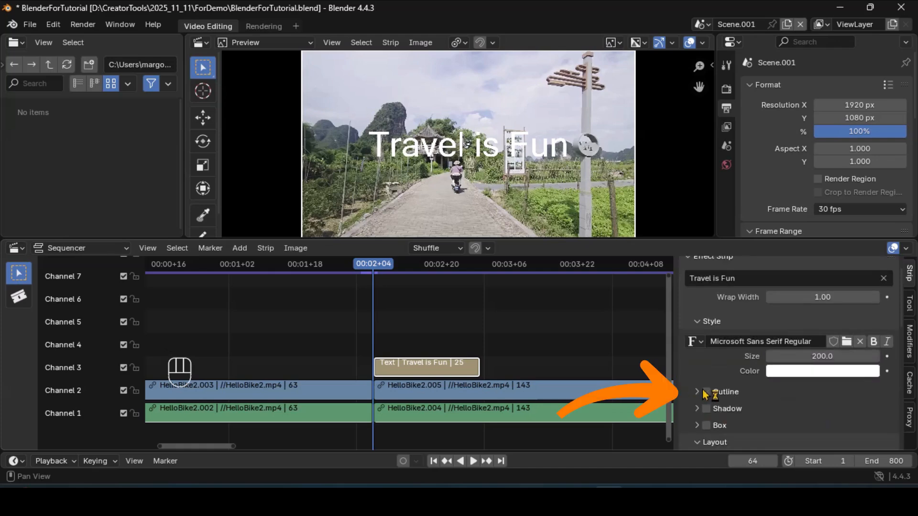
click(706, 392)
click(697, 392)
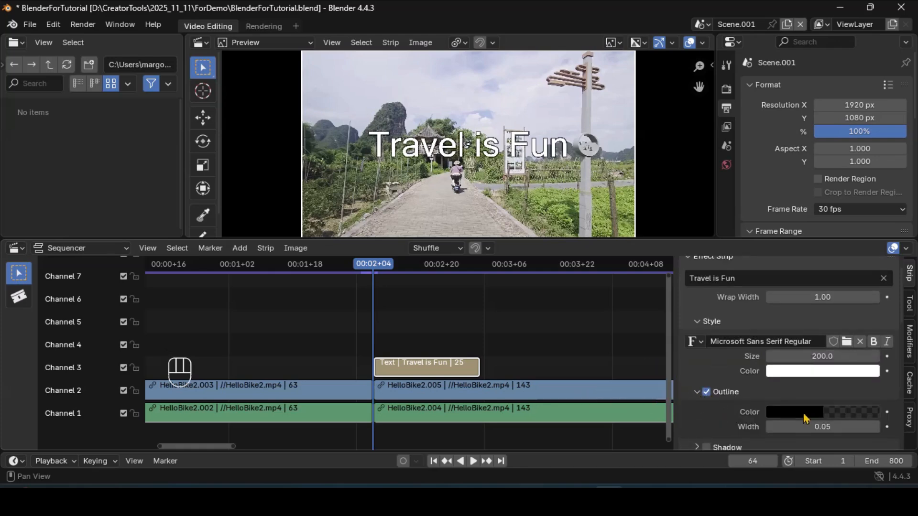
scroll(808, 420, down, 1)
drag(822, 400, 876, 403)
click(874, 400)
click(815, 384)
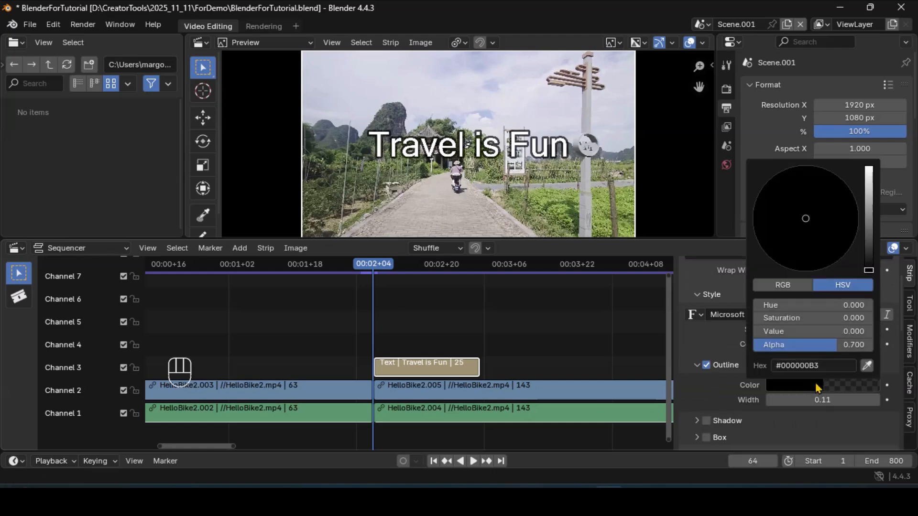
Step: Set the title's Y location to 0.15 and recolour its outline dark blue
click(772, 409)
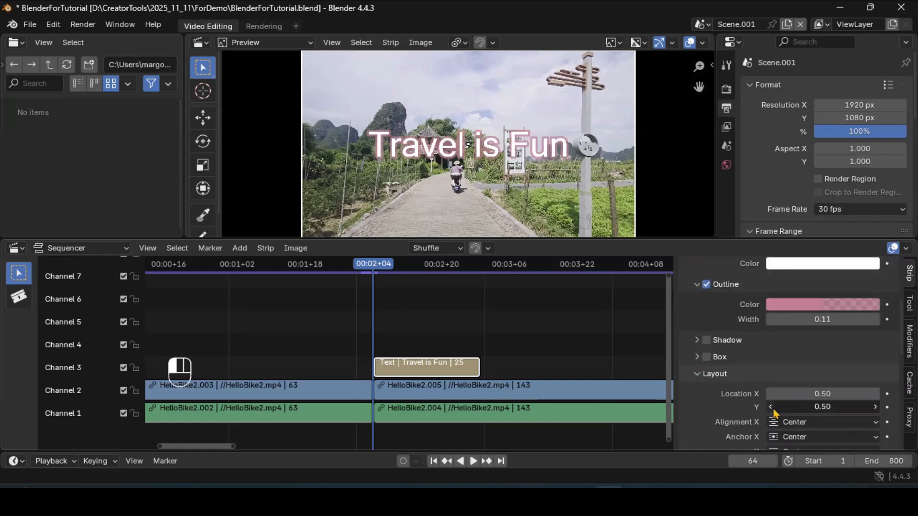
click(773, 409)
click(772, 407)
click(772, 407)
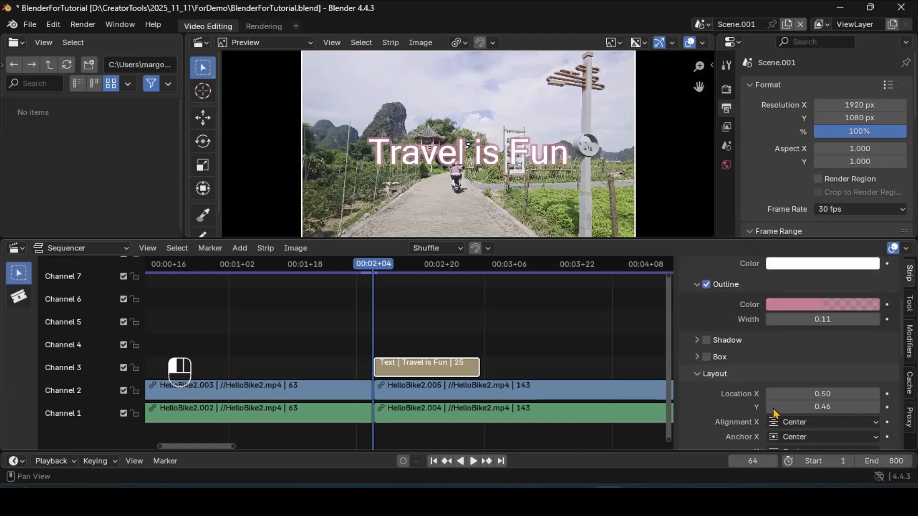
click(771, 407)
double_click(776, 408)
text(0.15)
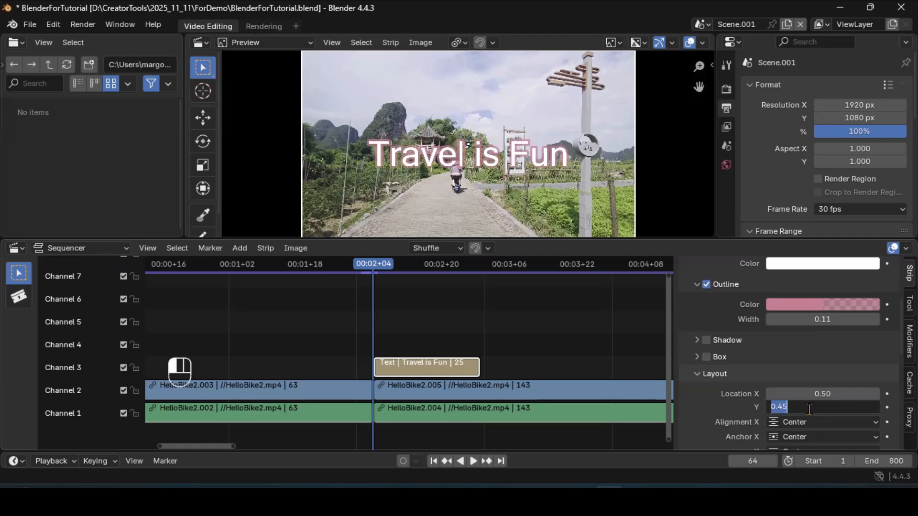
key(Return)
Step: Lengthen the text strip to 121 frames so it ends just before the HelloWorld strip
scroll(595, 134, down, 1)
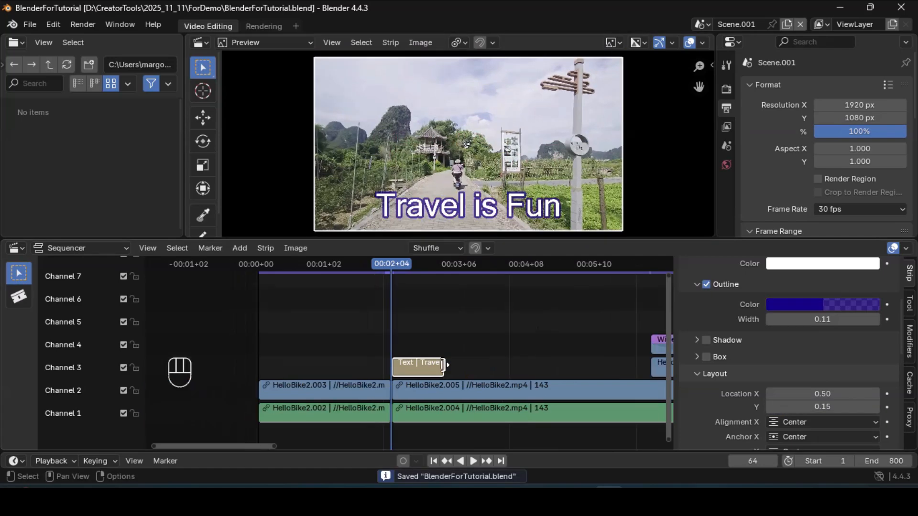
drag(444, 365, 574, 369)
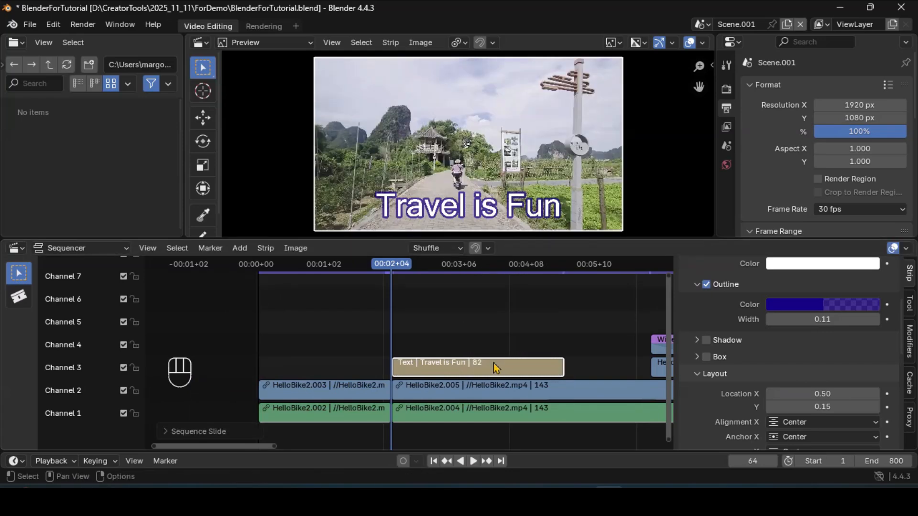
drag(564, 366, 599, 372)
Step: Apply a fade in and out to the "Travel is Fun" text strip
scroll(592, 367, down, 2)
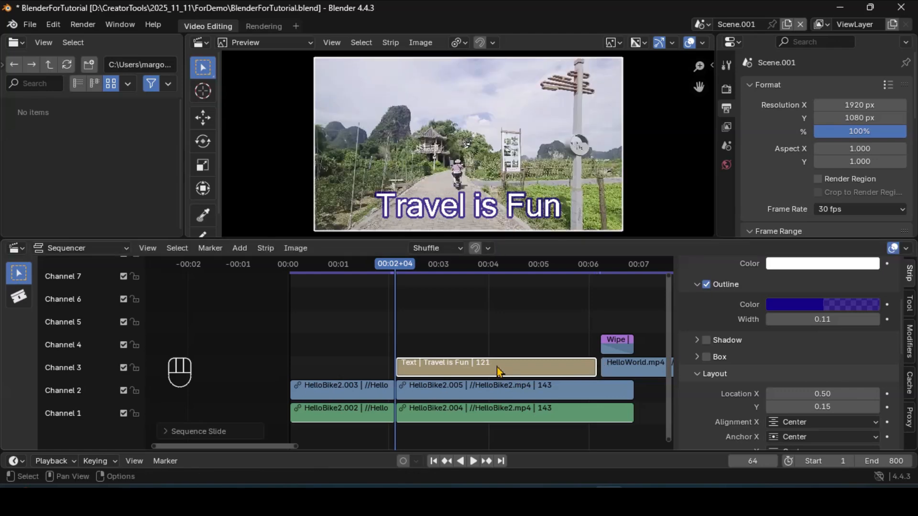
right_click(499, 371)
mouse_move(499, 369)
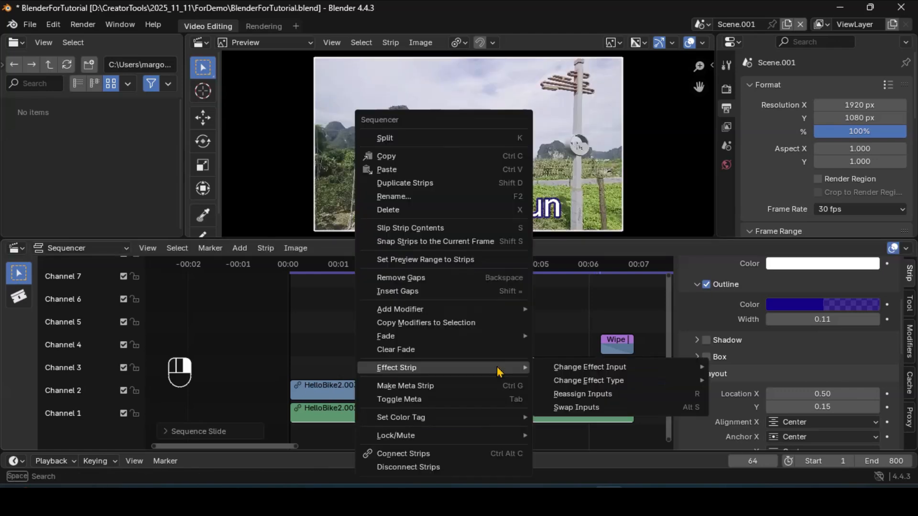
mouse_move(425, 336)
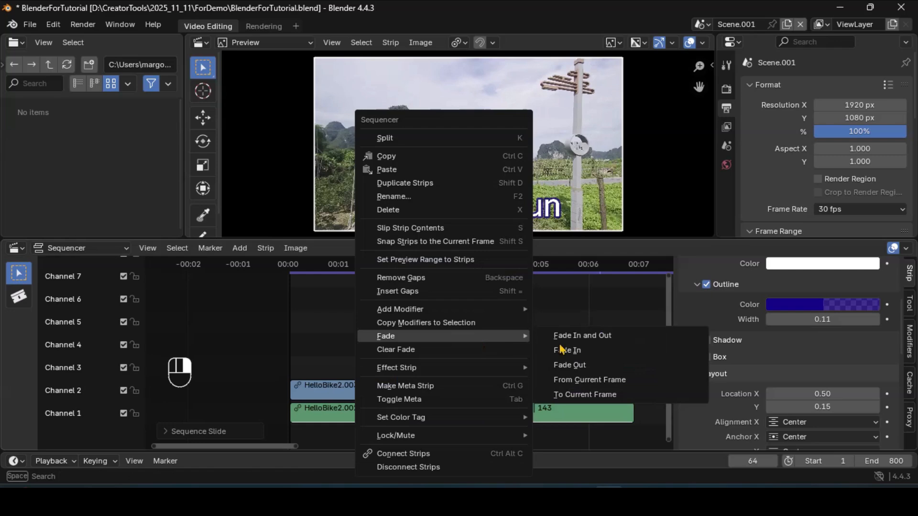
click(566, 349)
Step: Shorten the HelloWorld strip to 138 frames and add the subcribe.png image strip at frame 252
scroll(519, 326, down, 3)
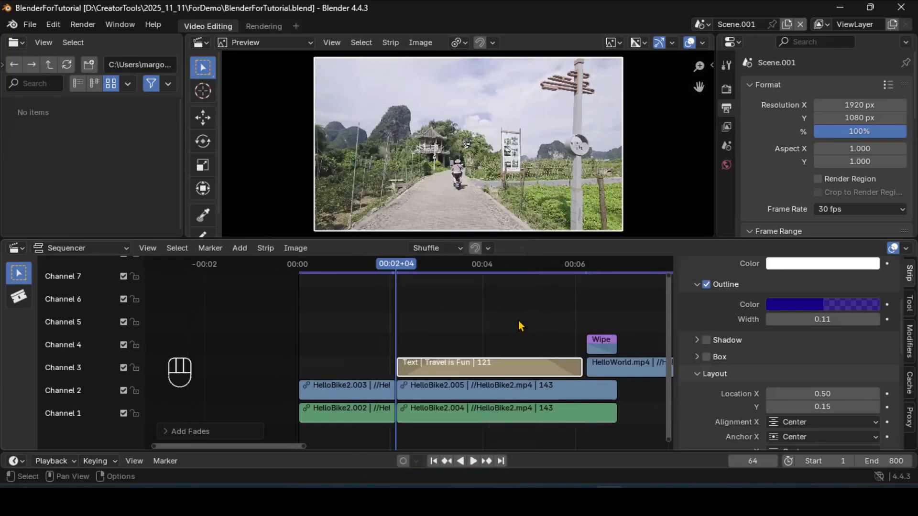
middle_drag(630, 318, 547, 315)
scroll(547, 315, down, 3)
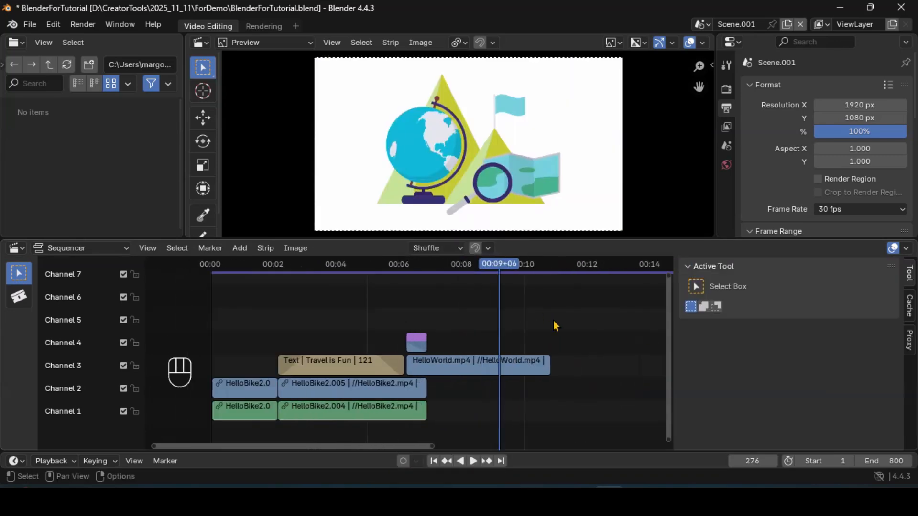
scroll(553, 320, up, 3)
click(241, 249)
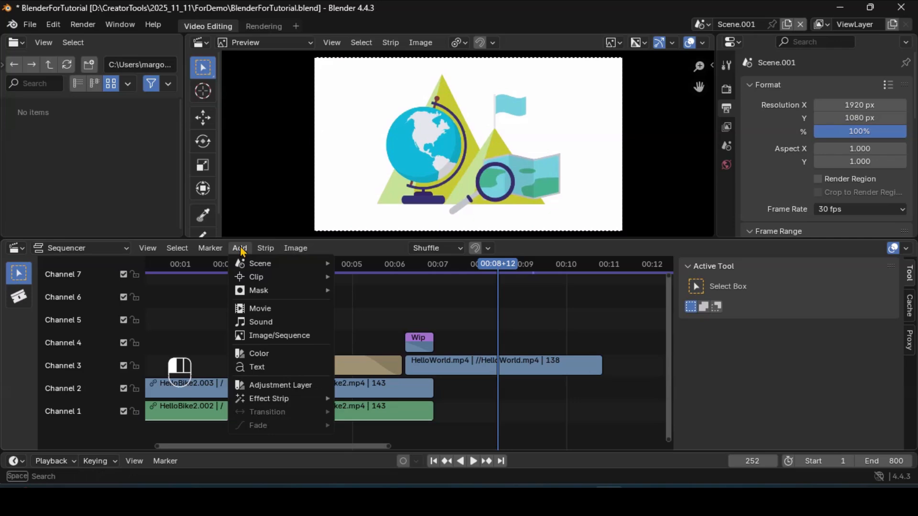
click(279, 335)
double_click(380, 153)
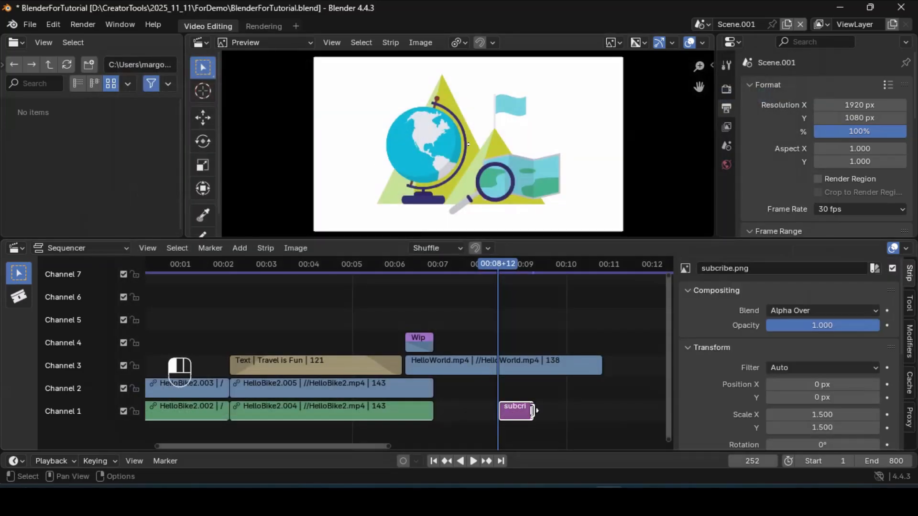
Step: Move the subcribe.png strip to channel 4, above the HelloWorld strip, and set its duration to 90 frames
drag(532, 410, 547, 348)
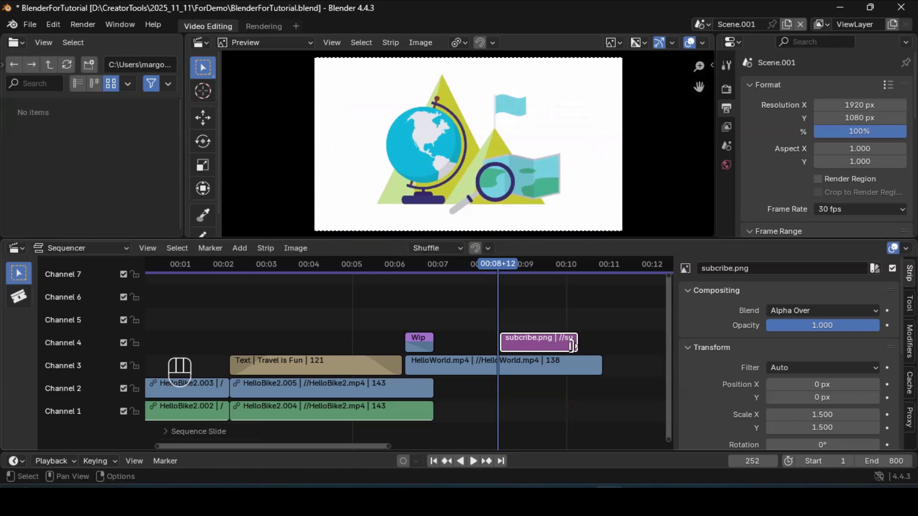
scroll(775, 389, down, 6)
click(695, 423)
scroll(718, 411, down, 5)
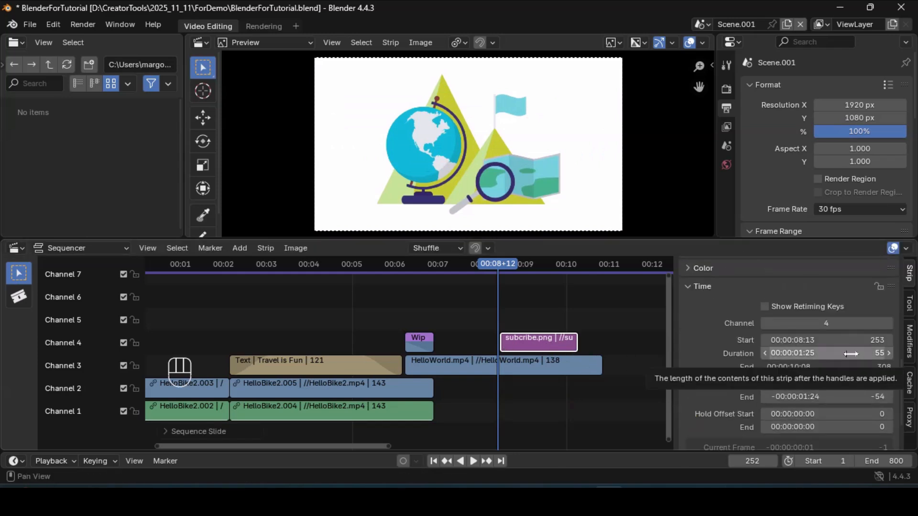
click(850, 355)
text(90)
key(Return)
Step: Slide the subcribe.png strip back to end near the HelloWorld strip's end, with scale 1.000 and Y position -152 px
drag(581, 344, 557, 344)
drag(556, 344, 555, 345)
Step: Add a fade-in to the subcribe.png image strip
right_click(557, 344)
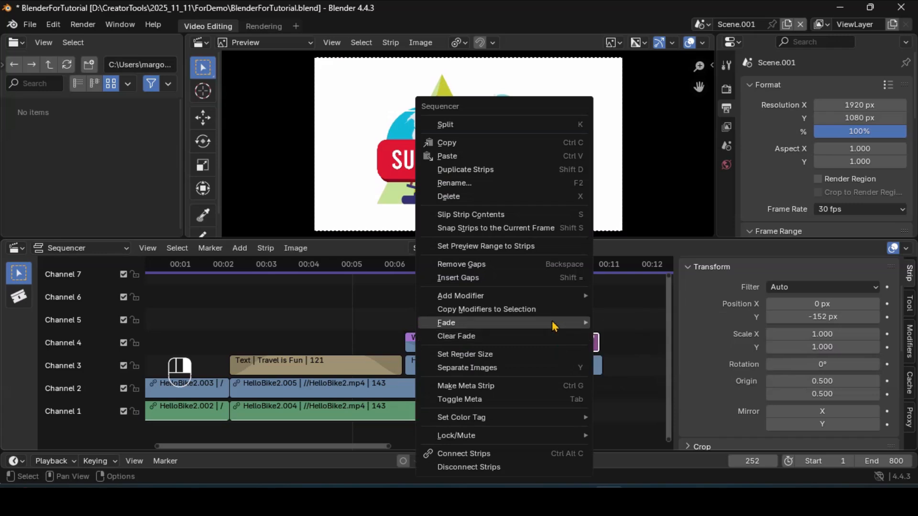
mouse_move(552, 322)
click(629, 337)
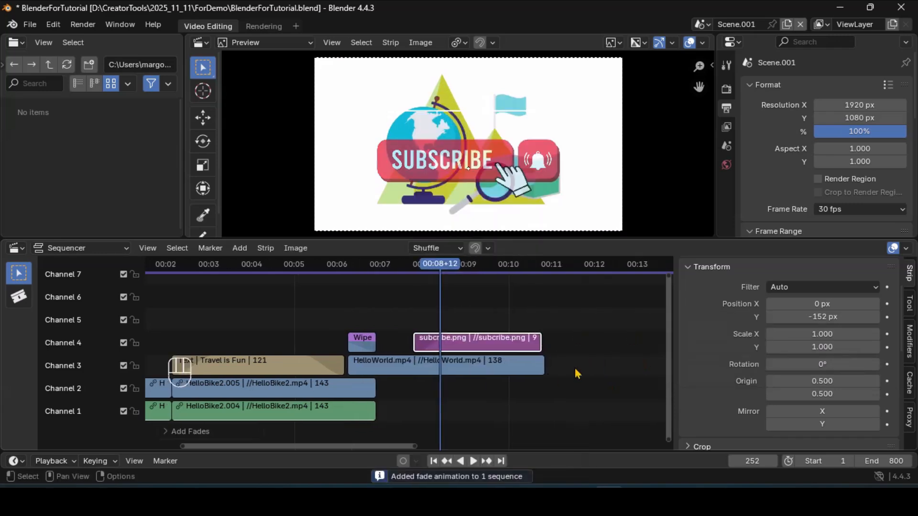
Step: Split the HelloWorld strip at frame 323, where the subcribe.png strip ends, and delete the leftover piece
click(590, 267)
key(Right)
key(Left)
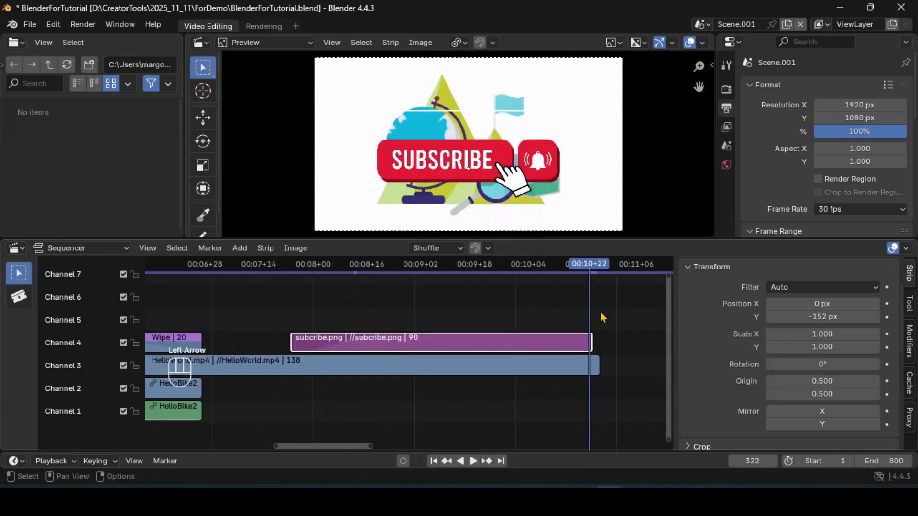
scroll(597, 325, up, 4)
click(610, 366)
key(Right)
key(k)
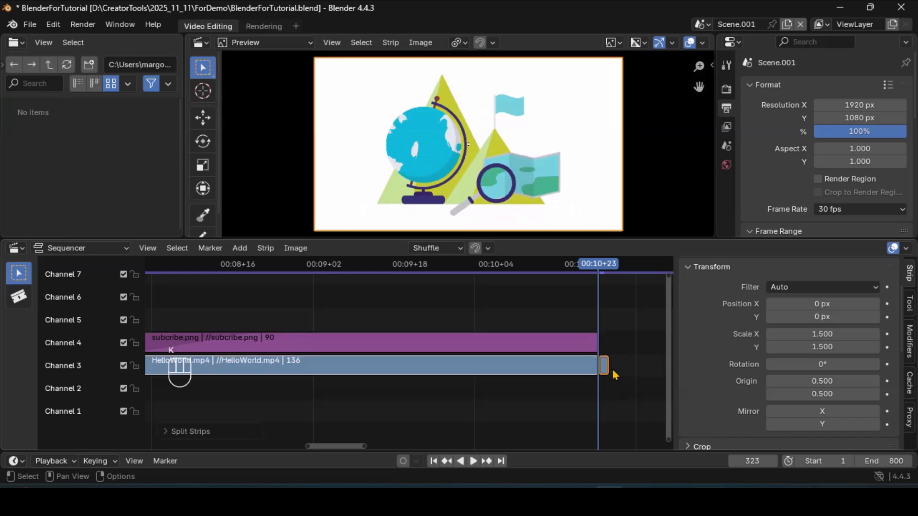
key(Delete)
key(Left)
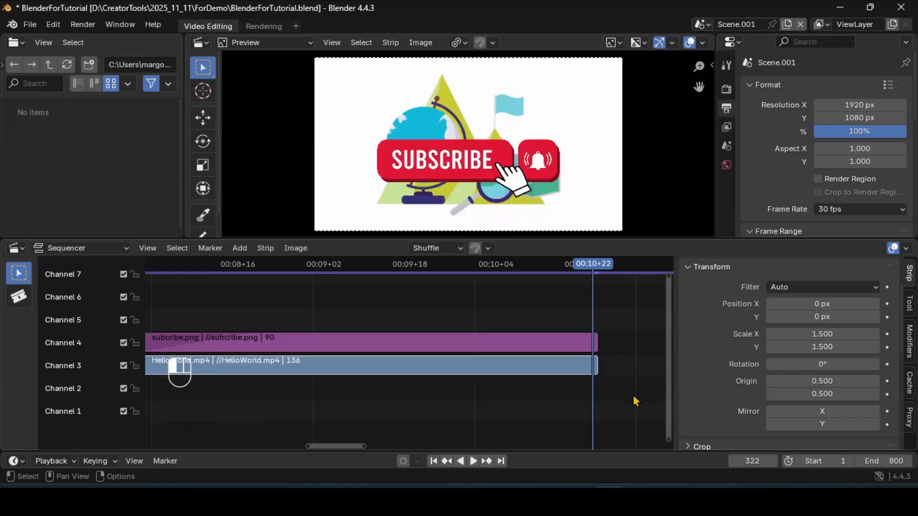
Step: Add a fade-out to both the subcribe.png and HelloWorld strips
drag(636, 395, 572, 330)
right_click(572, 334)
mouse_move(574, 336)
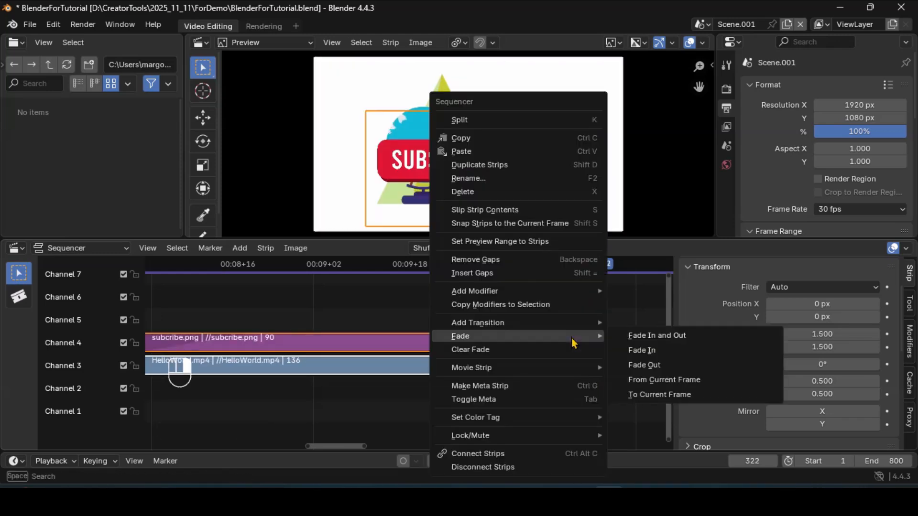
click(637, 366)
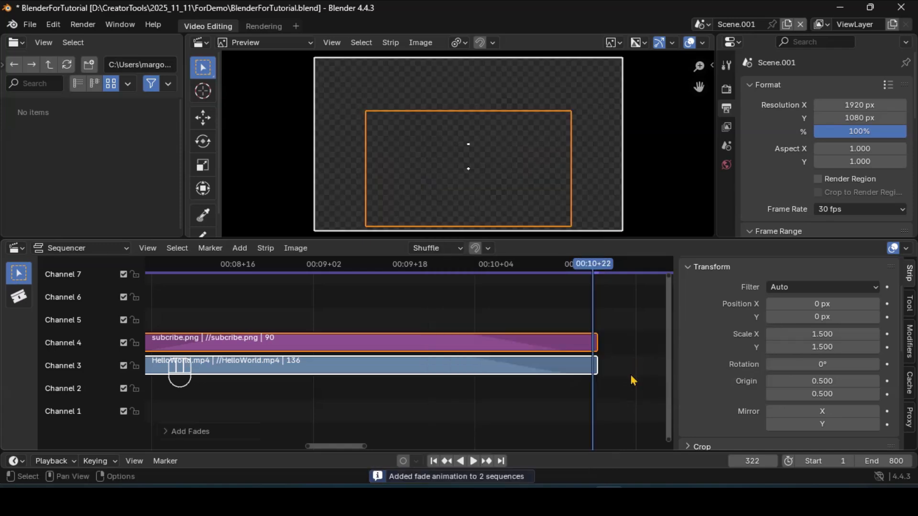
Step: Set the scene's end frame to 322 and save the project
scroll(632, 382, down, 4)
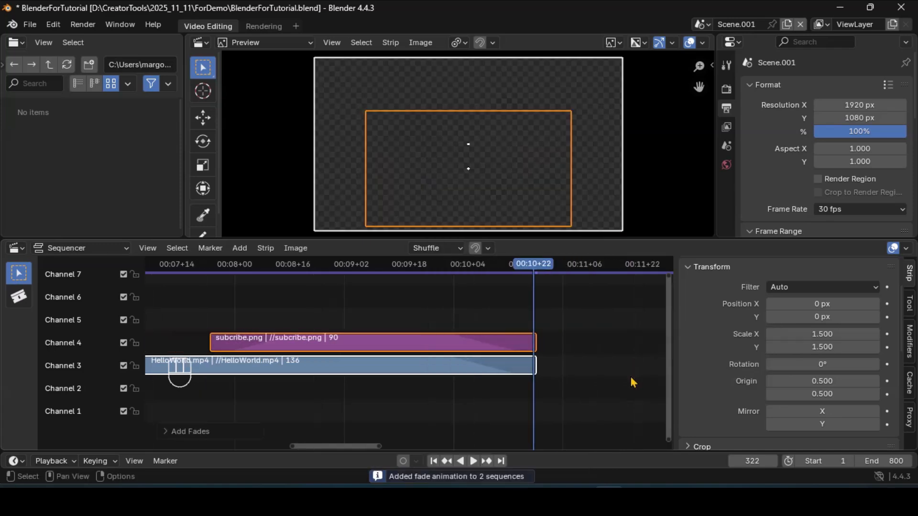
scroll(632, 382, down, 1)
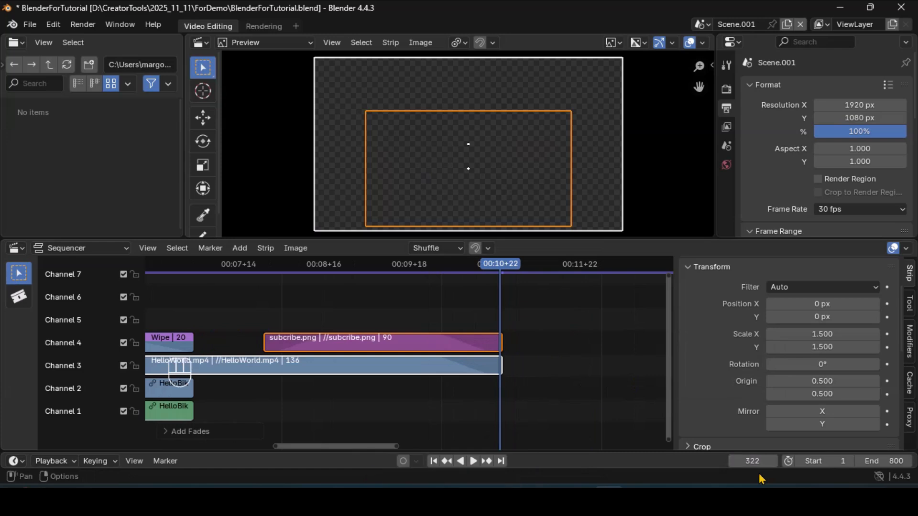
click(897, 461)
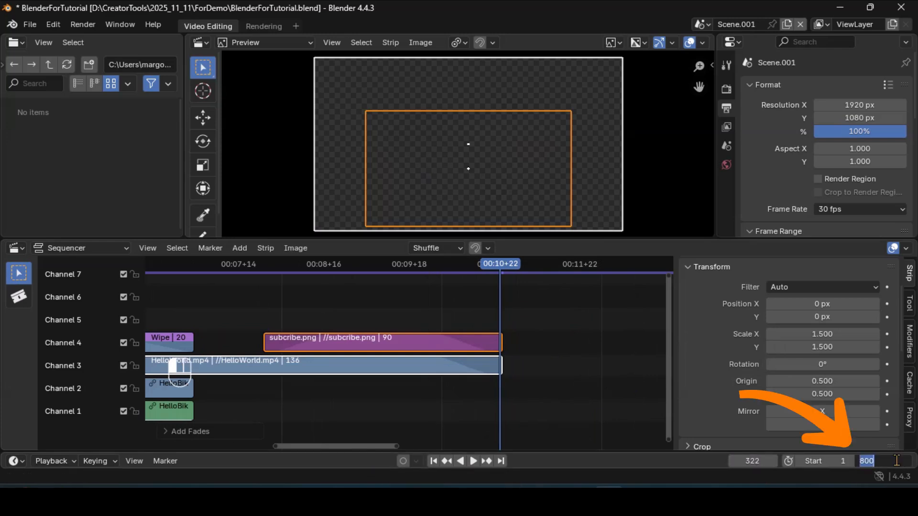
text(322)
key(Return)
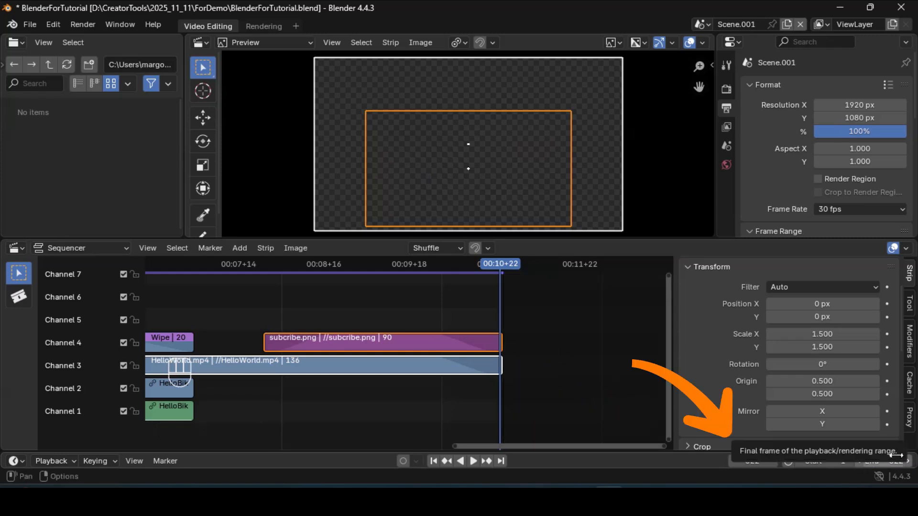
key(ctrl+s)
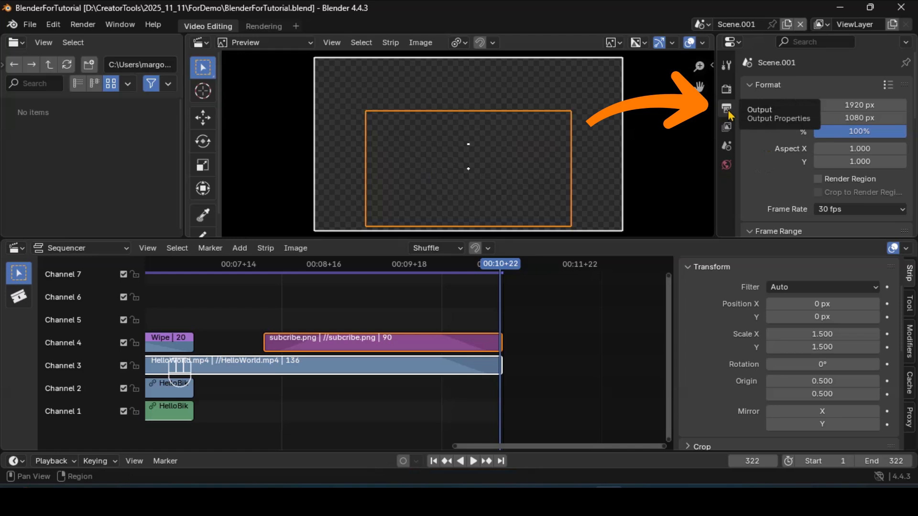
Step: Enlarge the output properties area and set the render output file to TravelIsFun.mp4 in the 2025_11_11 folder
drag(715, 204, 657, 213)
drag(699, 238, 710, 288)
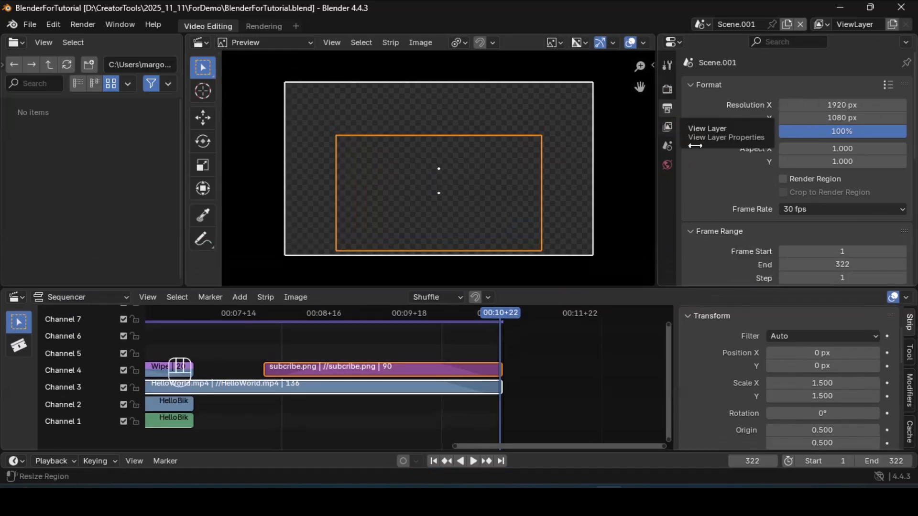
scroll(751, 172, down, 7)
click(901, 222)
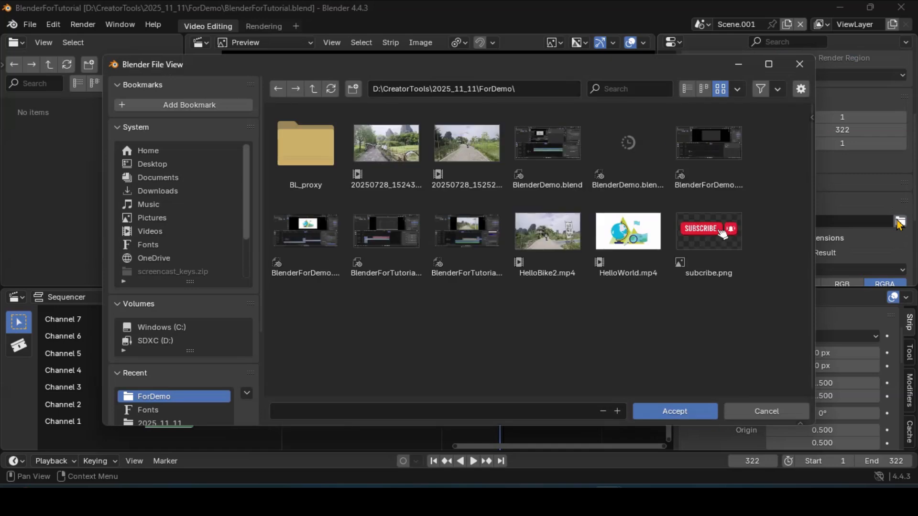
click(313, 89)
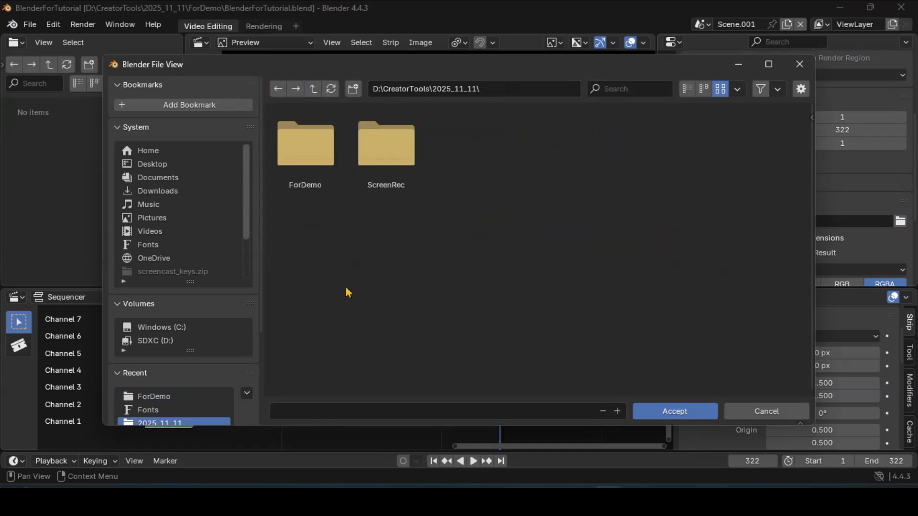
click(320, 410)
click(674, 411)
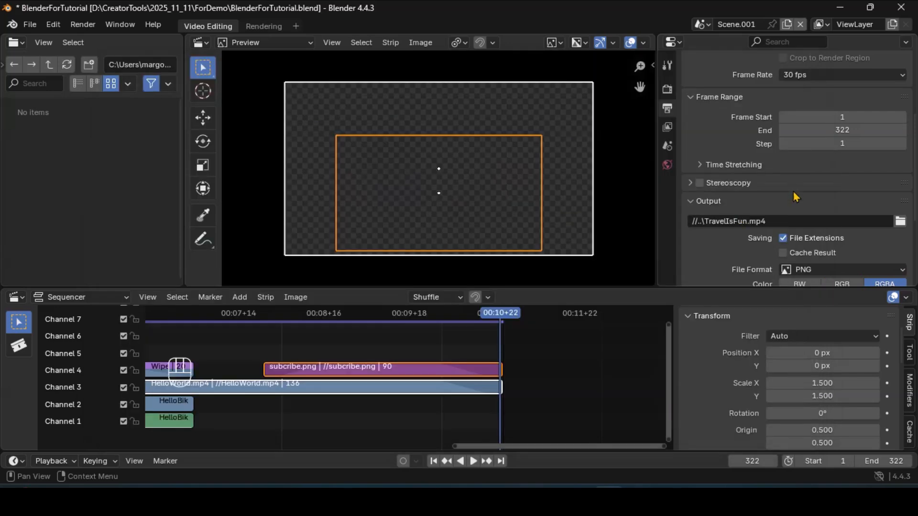
Step: Set the output file format to FFmpeg Video with MPEG-4 as the encoding container
scroll(798, 201, down, 3)
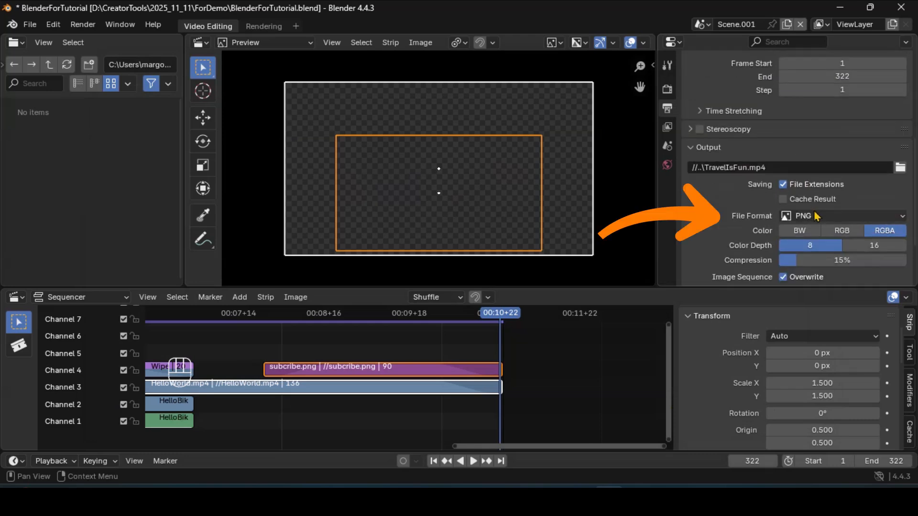
click(902, 217)
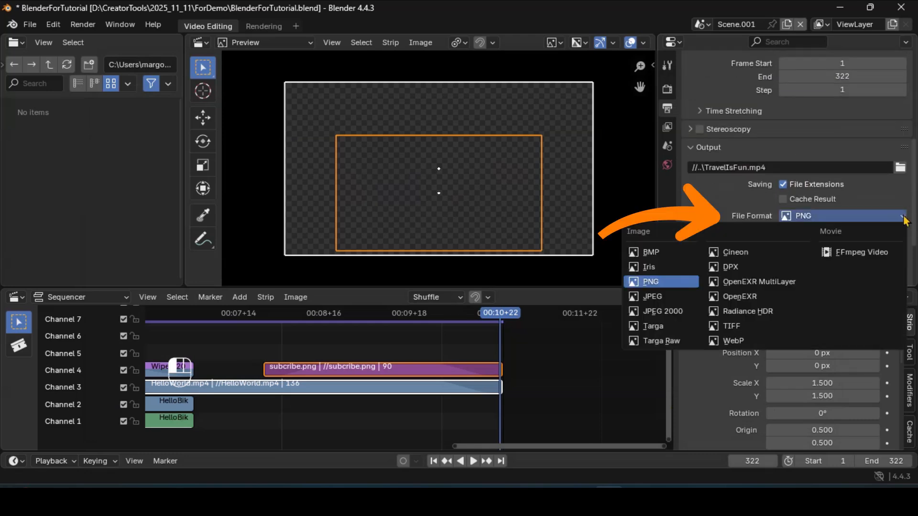
click(888, 256)
scroll(840, 253, down, 2)
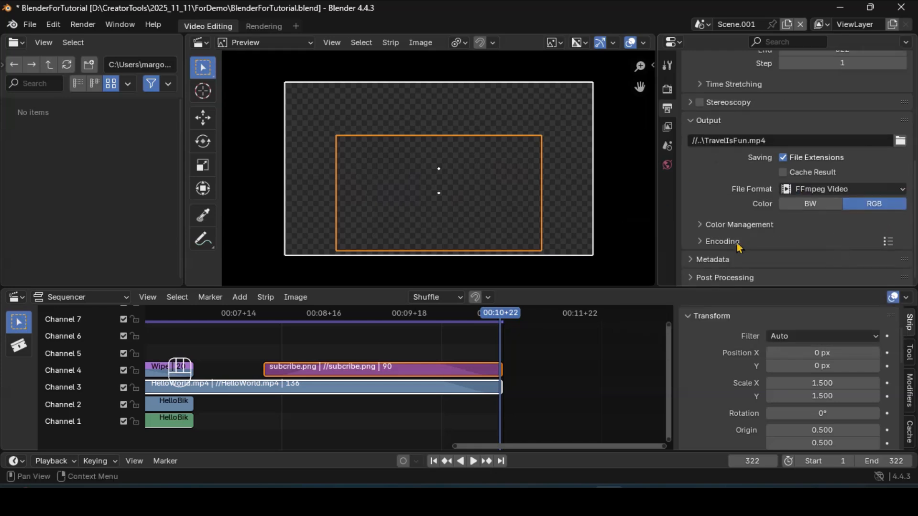
click(707, 242)
scroll(812, 216, down, 3)
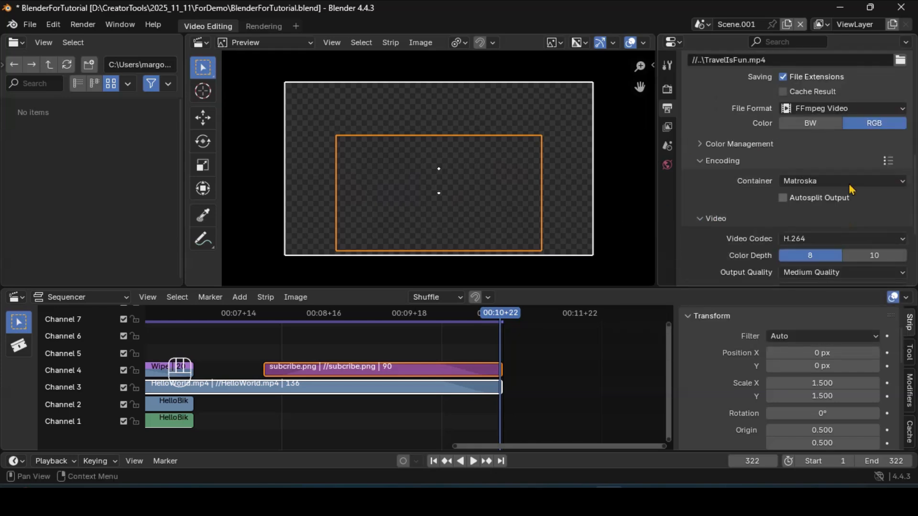
click(851, 182)
click(837, 197)
Step: Set the video output quality to High Quality in the encoding settings
scroll(842, 220, down, 2)
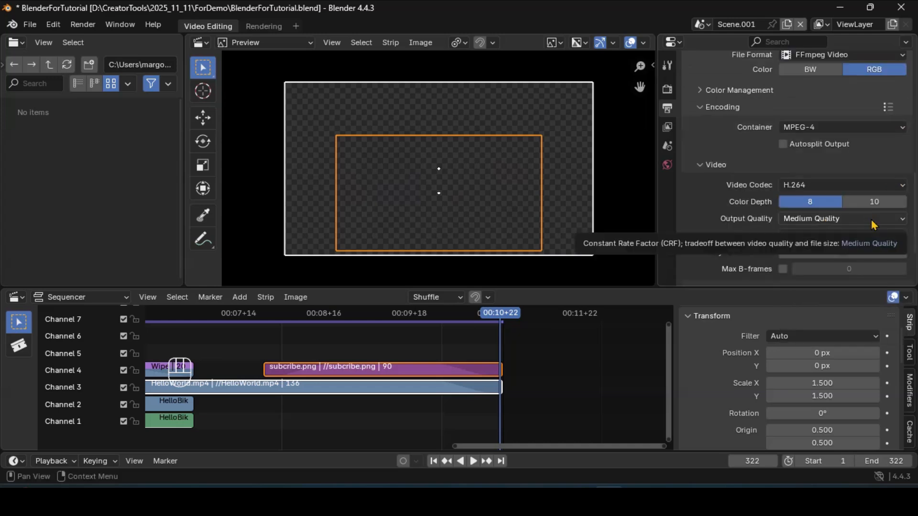
click(861, 219)
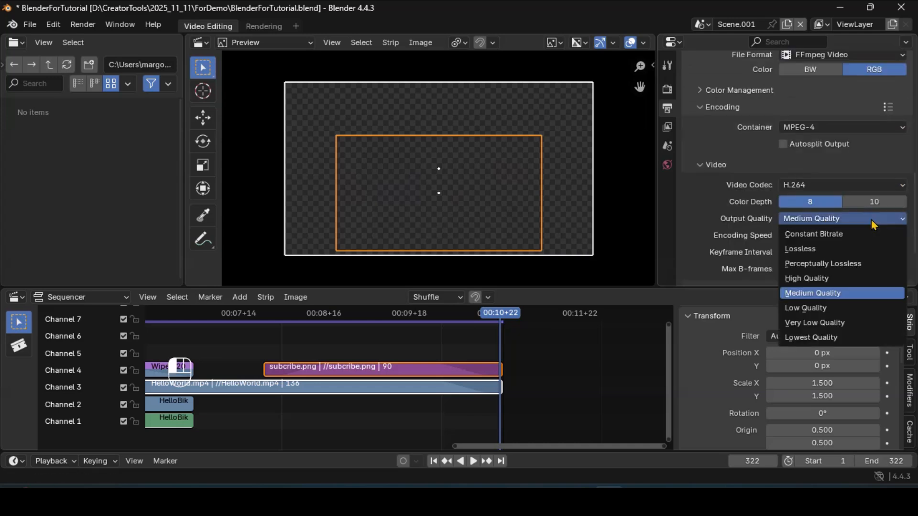
click(875, 278)
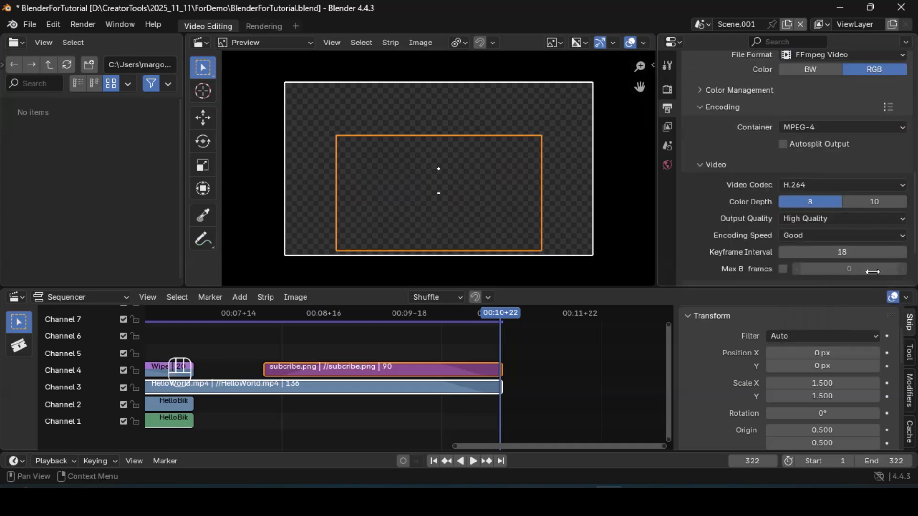
scroll(853, 241, down, 1)
scroll(851, 240, down, 2)
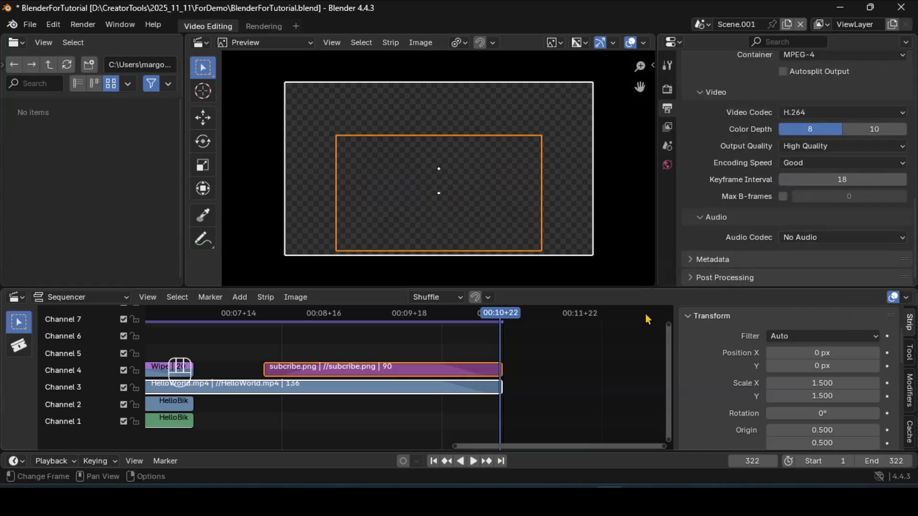
Step: Save the project file and start rendering the animation
key(ctrl+F12)
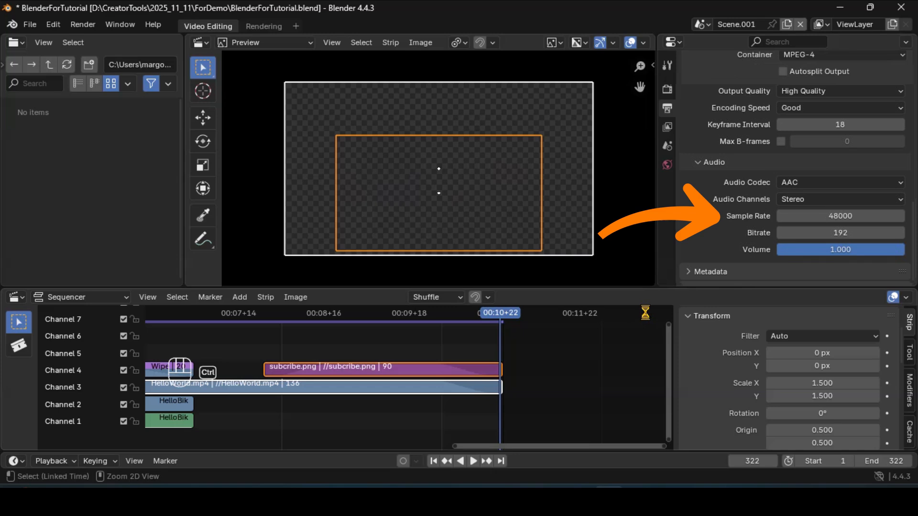
key(ctrl+s)
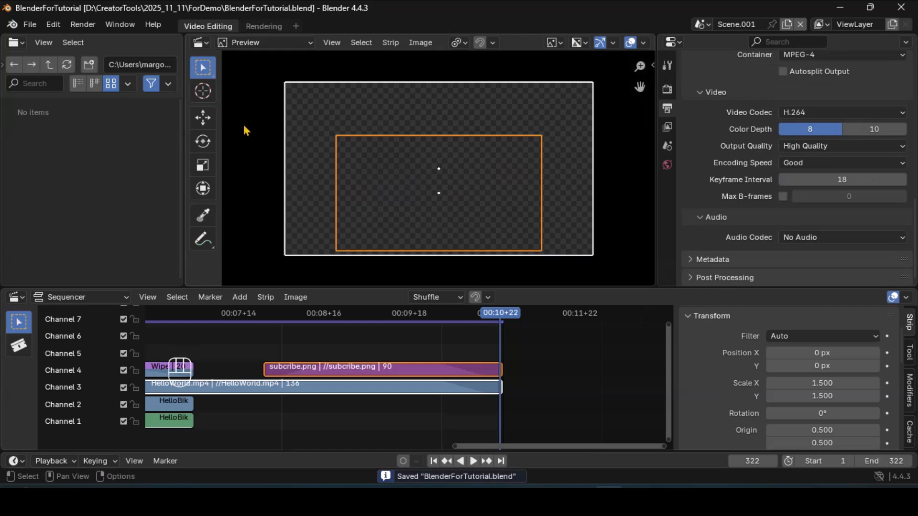
click(85, 23)
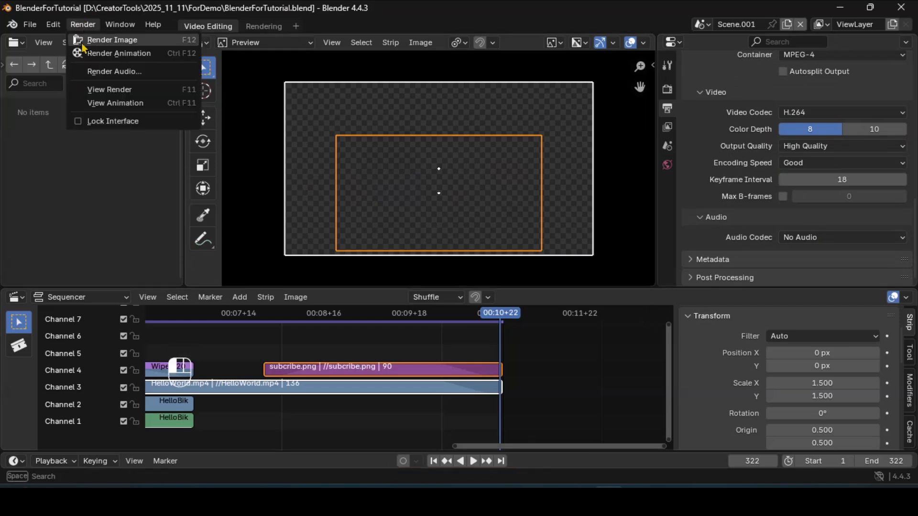